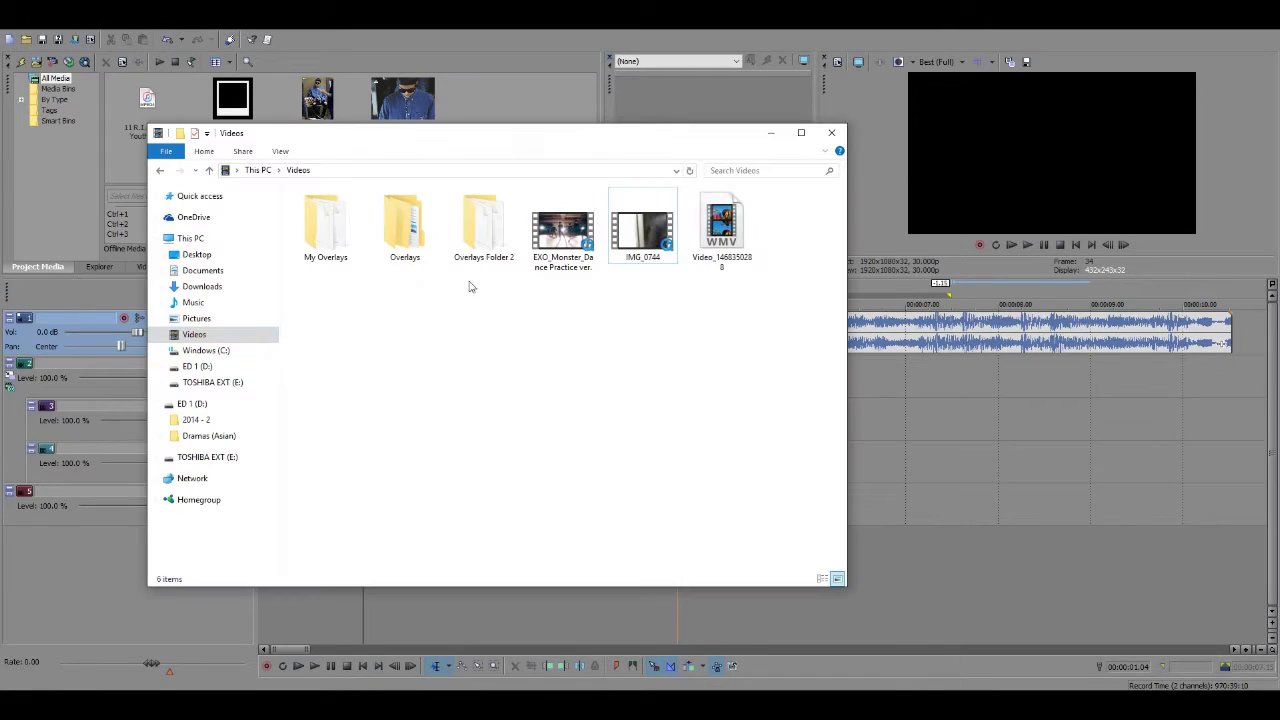
# Step: Load a video from the Shapes Overlays folder into the Trimmer and select the section from 00:00:05.01 to 00:00:09.03
pyautogui.click(740, 340)
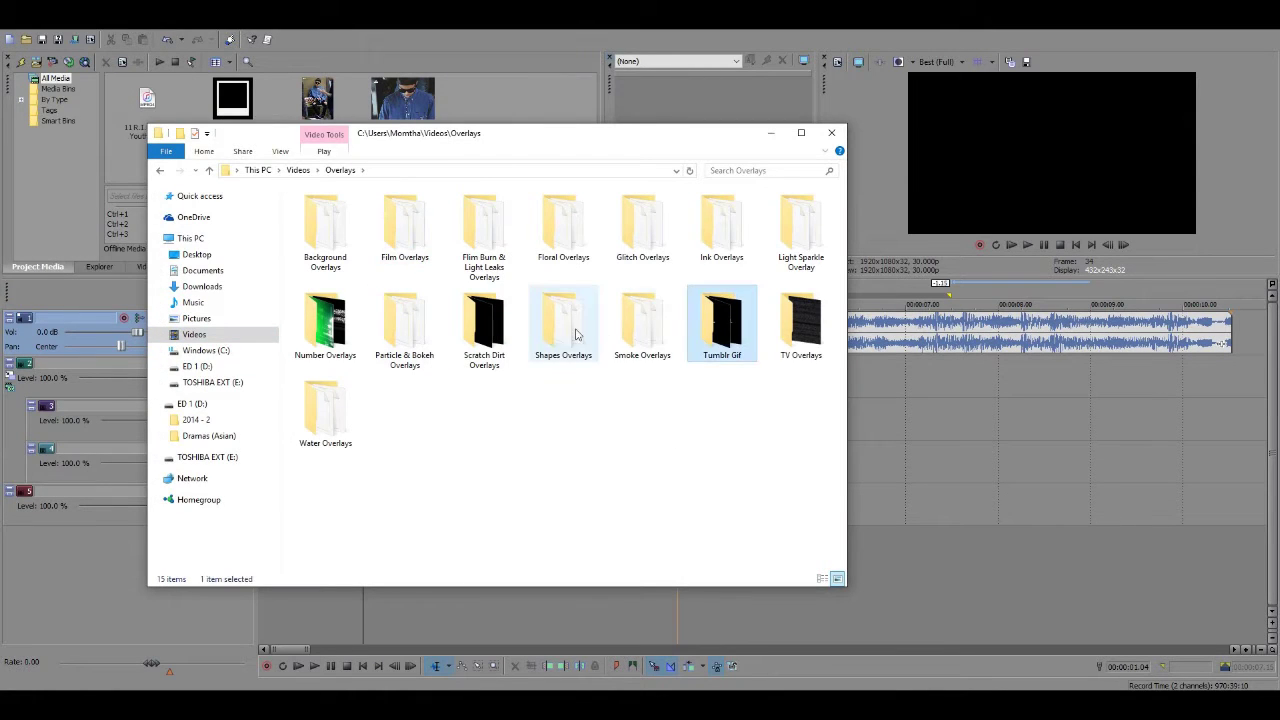
pyautogui.doubleClick(577, 335)
pyautogui.moveTo(398, 312); pyautogui.dragTo(686, 114)
pyautogui.moveTo(665, 210); pyautogui.dragTo(706, 217)
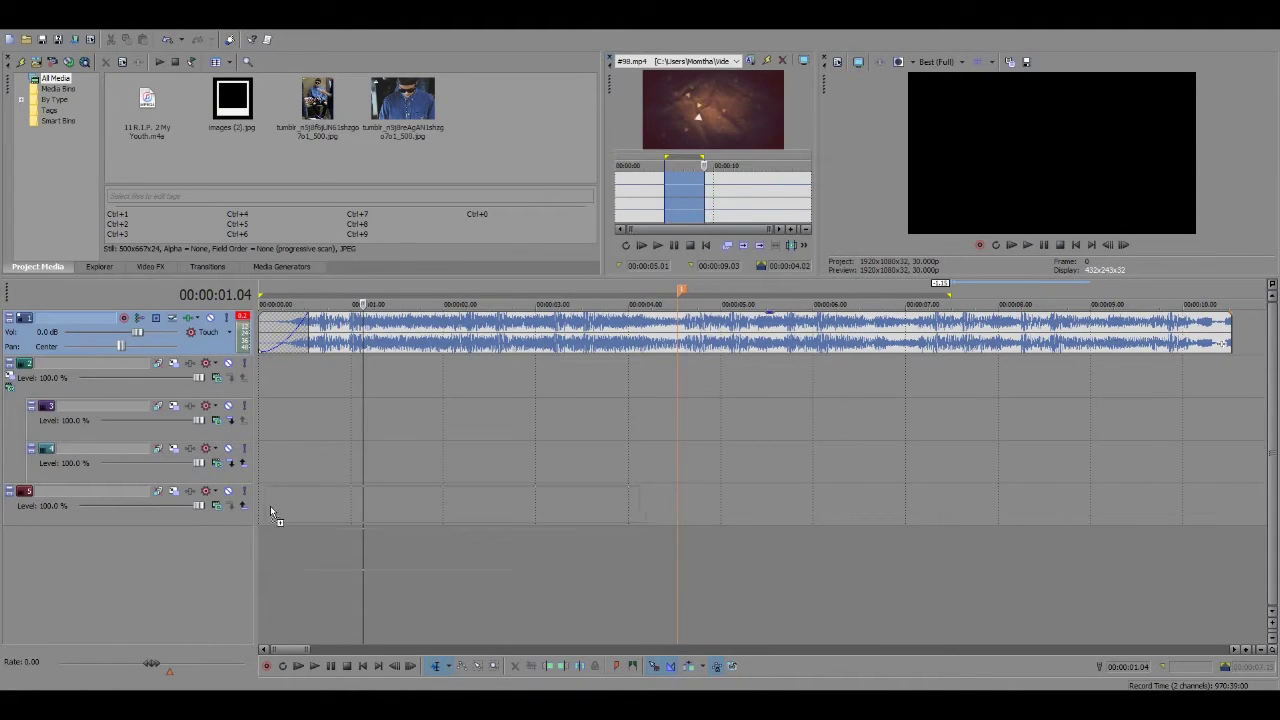
# Step: Place the selected overlay section at the start of track 5 and stretch it to end at marker 1
pyautogui.moveTo(270, 512); pyautogui.dragTo(270, 505)
pyautogui.moveTo(614, 505)
pyautogui.mouseDown()
pyautogui.moveTo(914, 505)
pyautogui.moveTo(671, 502)
pyautogui.mouseUp()
pyautogui.click(328, 446)
pyautogui.rightClick(227, 556)
pyautogui.click(271, 319)
# Step: Apply the Channel Blend effect with the Overlay preset to the background overlay clip on track 5
pyautogui.click(151, 267)
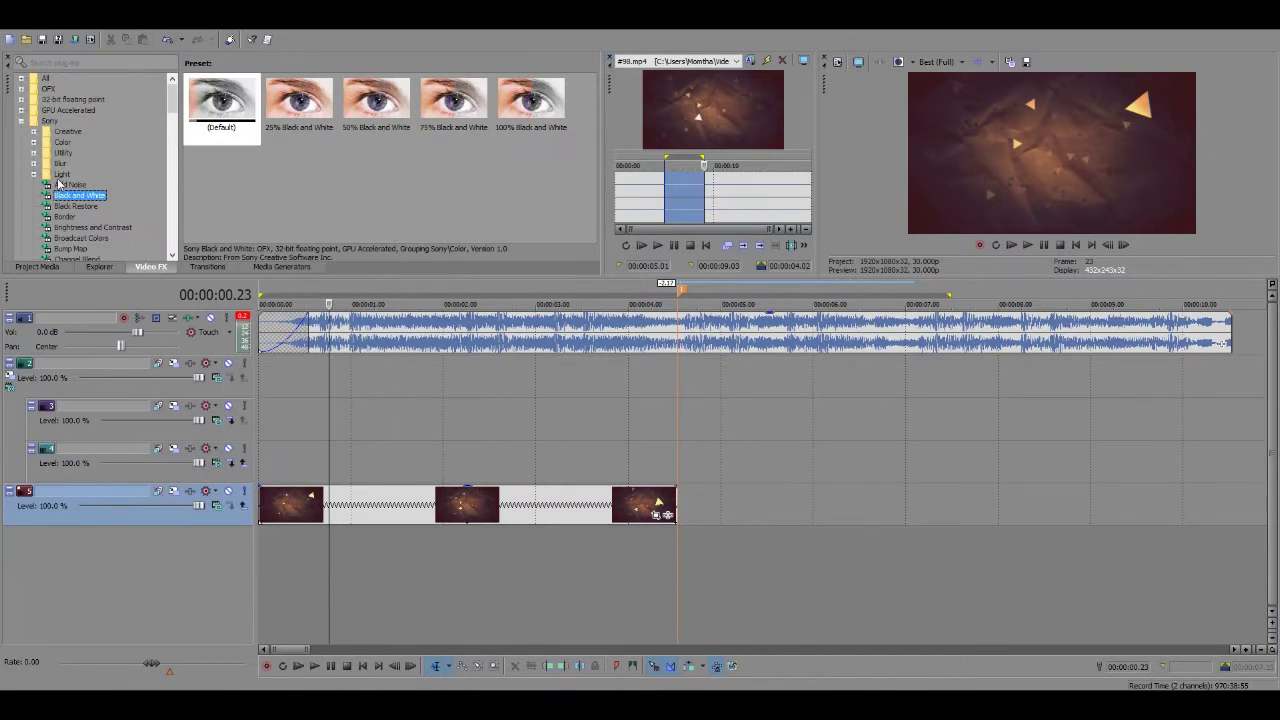
pyautogui.moveTo(172, 105); pyautogui.dragTo(173, 134)
pyautogui.scroll(1, 97, 107)
pyautogui.scroll(2, 110, 100)
pyautogui.click(77, 89)
pyautogui.moveTo(316, 483); pyautogui.dragTo(316, 490)
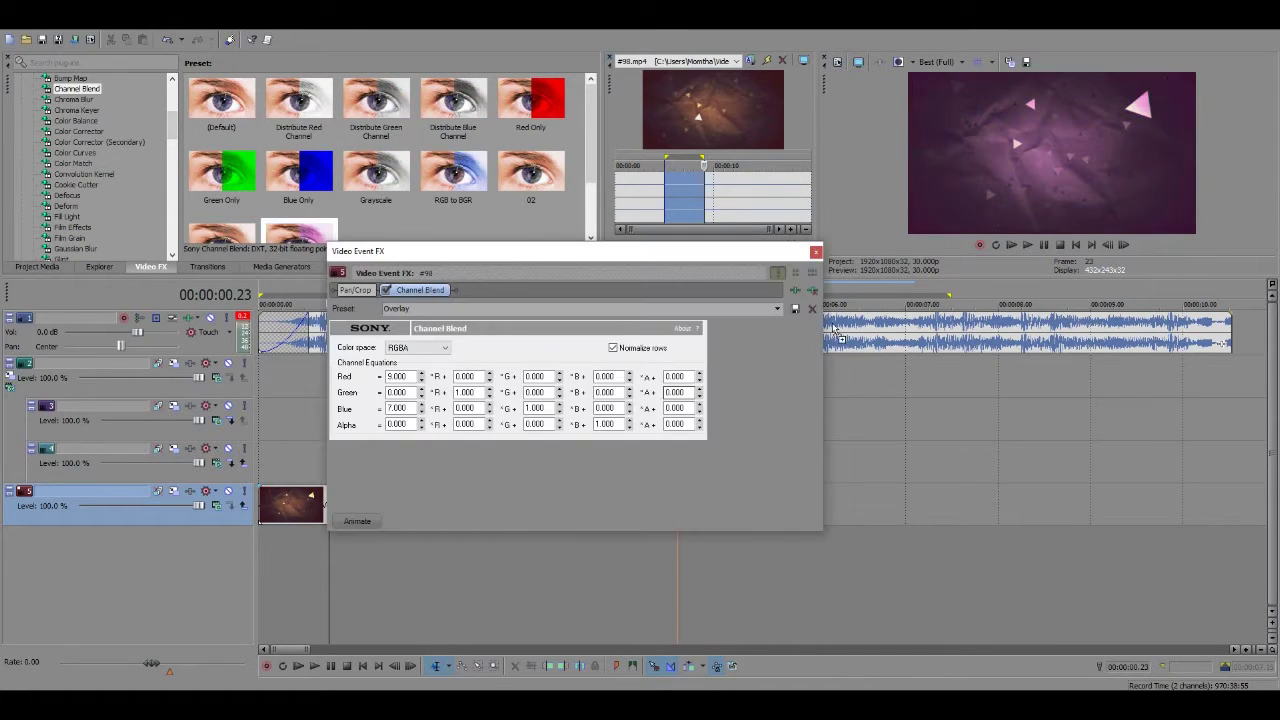
pyautogui.click(817, 252)
# Step: Apply default Color Curves to the overlay clip and pull down the lower part of the RGB curve to darken it
pyautogui.click(75, 152)
pyautogui.moveTo(221, 100); pyautogui.dragTo(336, 514)
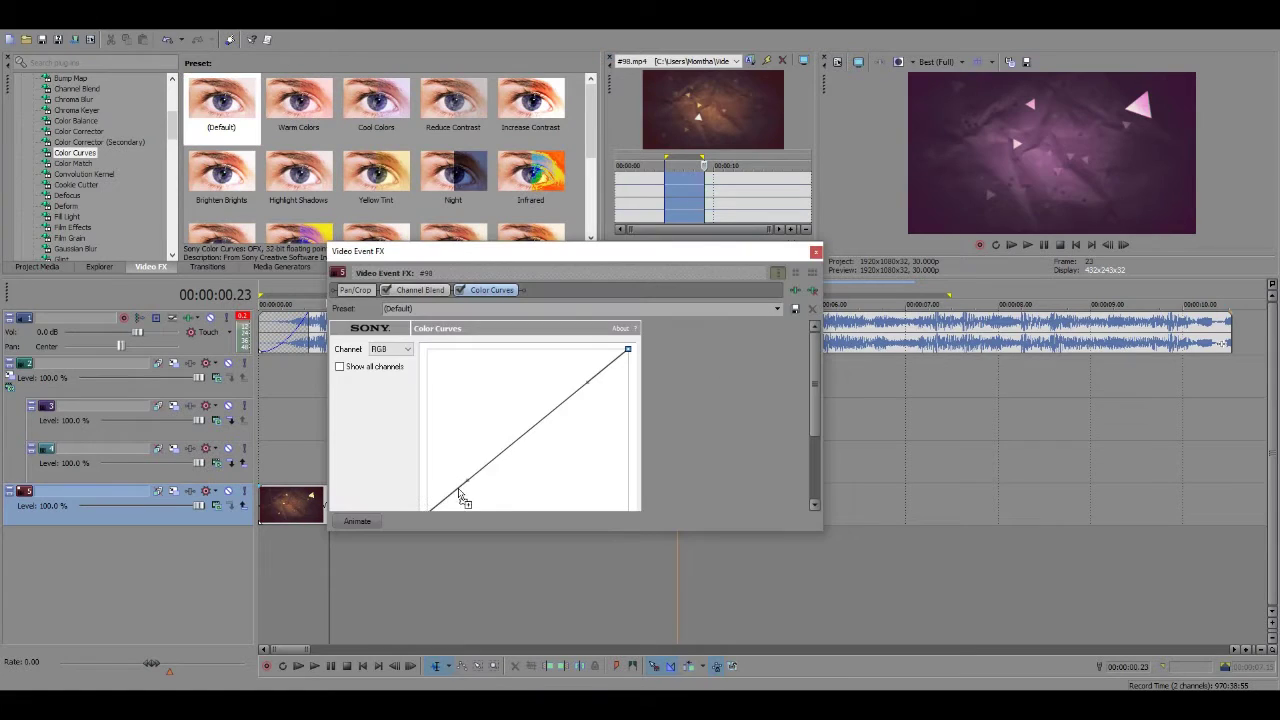
pyautogui.moveTo(466, 482); pyautogui.dragTo(512, 505)
pyautogui.click(817, 252)
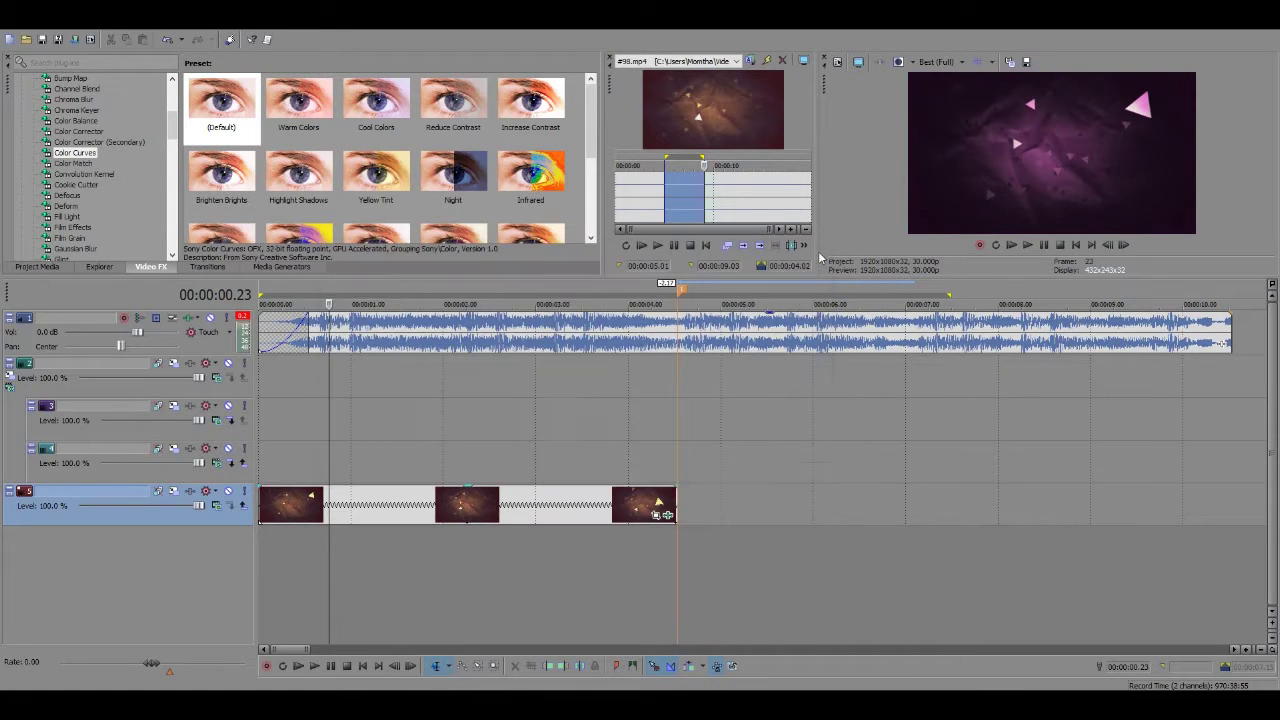
# Step: Place the Polaroid frame image on track 3 and the seated man's photo on track 4, both at the timeline start
pyautogui.click(260, 568)
pyautogui.moveTo(646, 282); pyautogui.dragTo(646, 349)
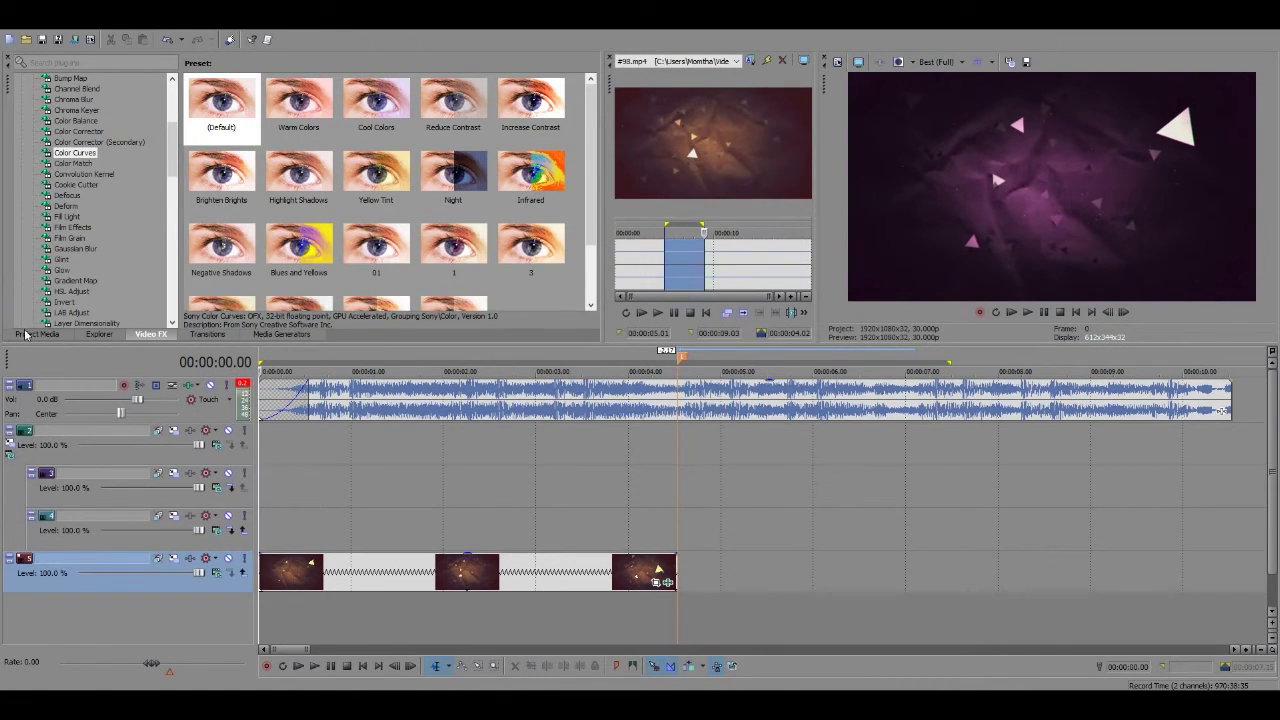
pyautogui.click(28, 333)
pyautogui.moveTo(346, 128); pyautogui.dragTo(309, 488)
pyautogui.moveTo(408, 116); pyautogui.dragTo(280, 528)
pyautogui.click(280, 528)
# Step: Apply the Mask Generator effect with its default preset to the Polaroid frame on track 3
pyautogui.click(150, 334)
pyautogui.scroll(-4, 170, 139)
pyautogui.scroll(-1, 176, 173)
pyautogui.click(79, 259)
pyautogui.moveTo(221, 100); pyautogui.dragTo(334, 500)
pyautogui.click(816, 252)
# Step: Crop the track 4 photo with the 16:9 Widescreen TV aspect ratio preset in Event Pan/Crop
pyautogui.moveTo(832, 347); pyautogui.dragTo(832, 414)
pyautogui.click(699, 607)
pyautogui.click(770, 309)
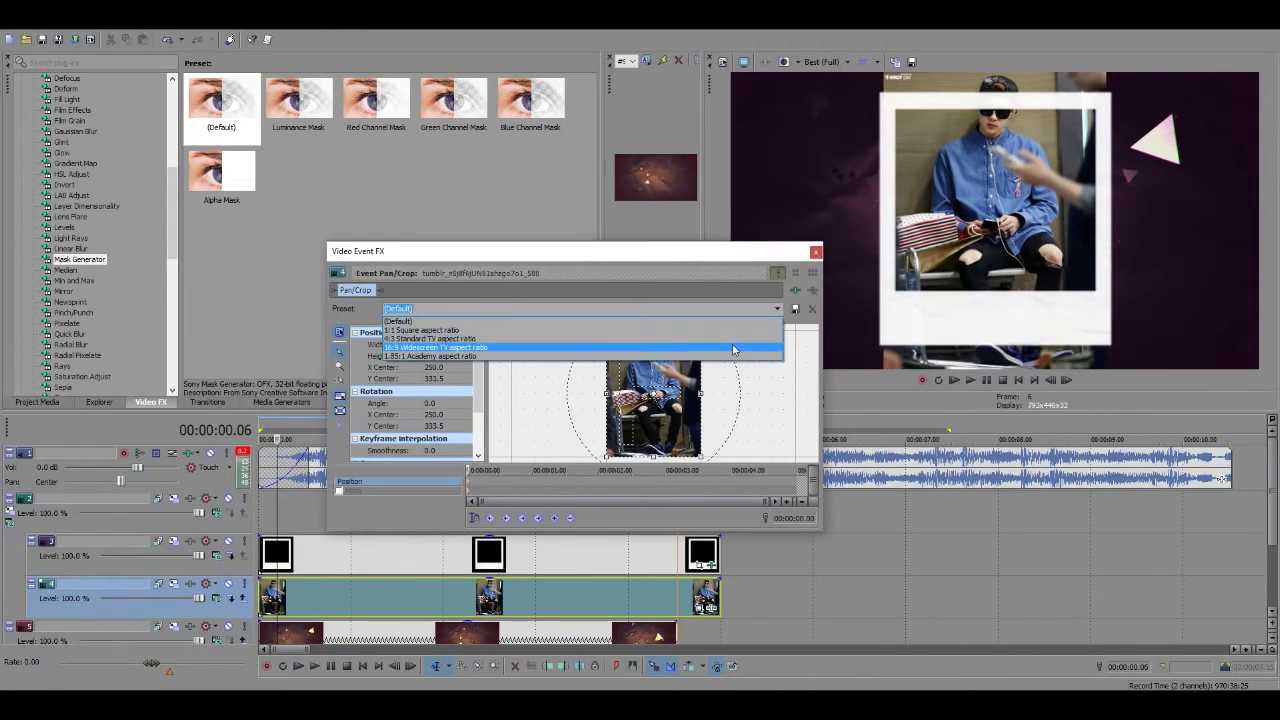
pyautogui.click(560, 345)
# Step: Draw a rectangular mask on the track 4 photo and adjust its edges to fit the Polaroid frame's opening
pyautogui.moveTo(654, 392)
pyautogui.mouseDown()
pyautogui.moveTo(654, 360)
pyautogui.moveTo(566, 430)
pyautogui.moveTo(671, 363)
pyautogui.moveTo(691, 419)
pyautogui.mouseUp()
pyautogui.click(477, 493)
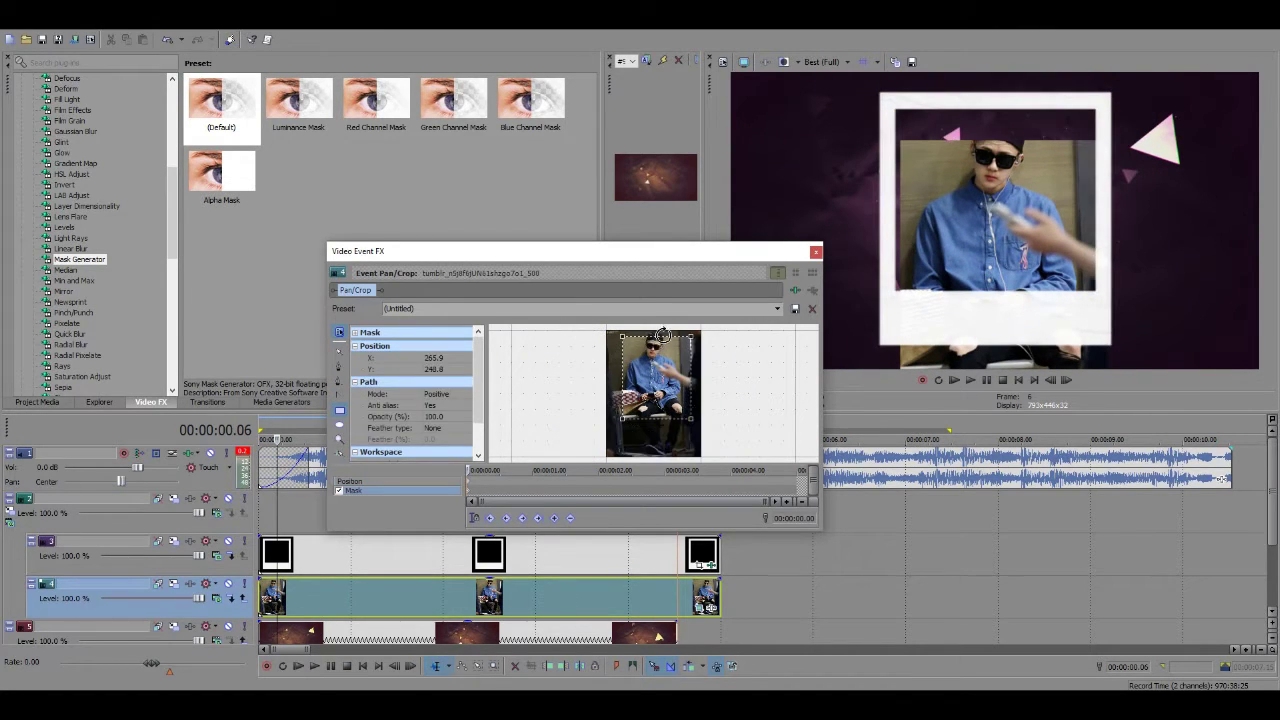
pyautogui.moveTo(667, 342); pyautogui.dragTo(667, 331)
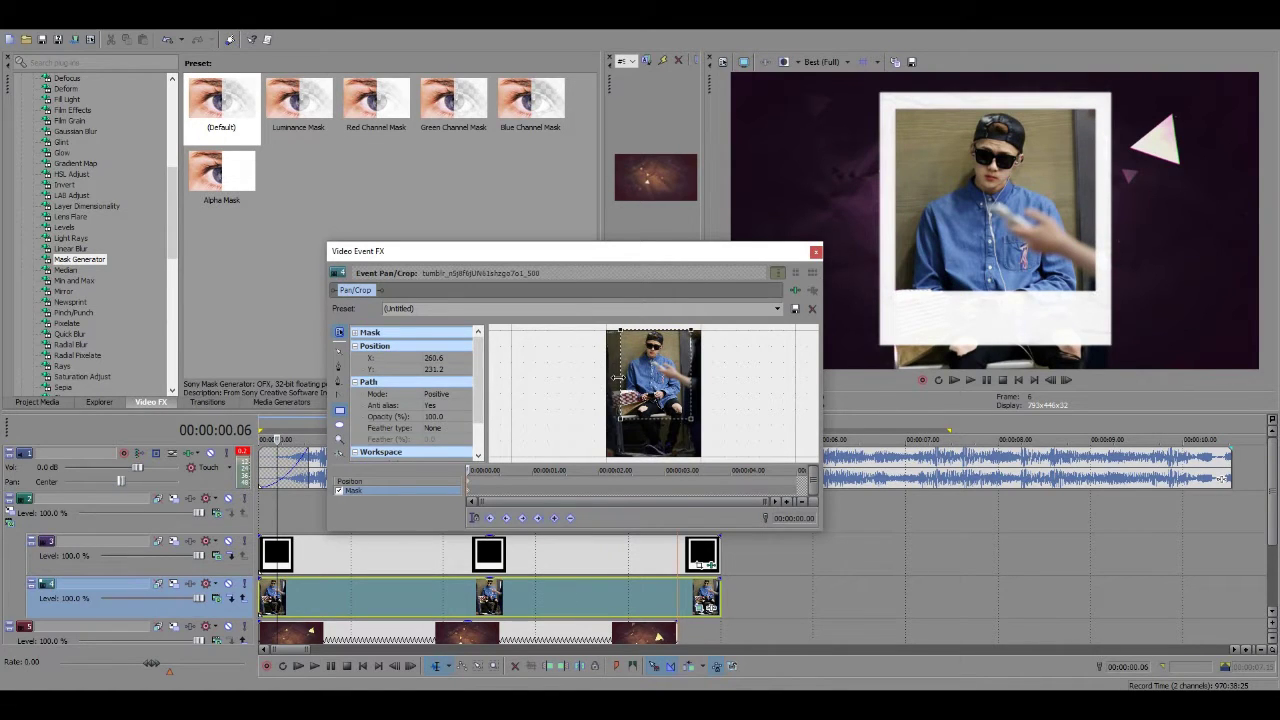
pyautogui.moveTo(659, 421); pyautogui.dragTo(659, 408)
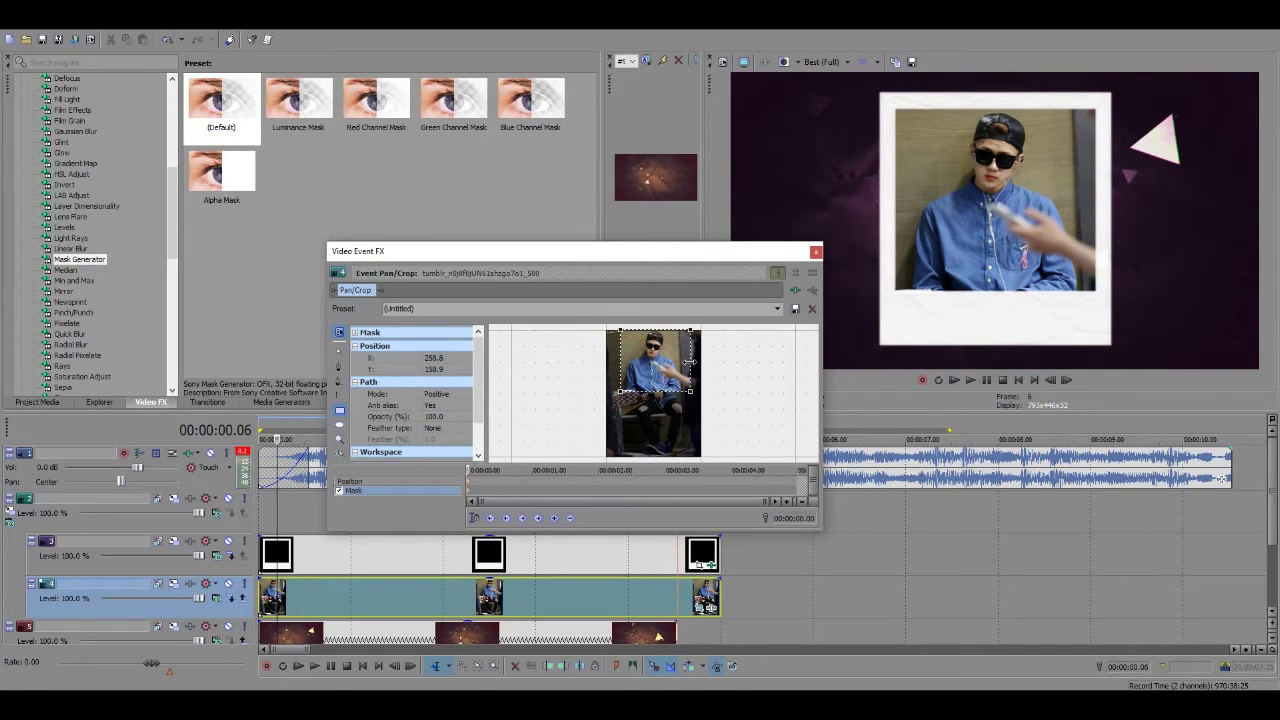
pyautogui.click(818, 254)
# Step: Set track 2's parent composite mode to 3D Source Alpha and enlarge its parent motion box at the start to about 2,887
pyautogui.click(9, 523)
pyautogui.click(60, 292)
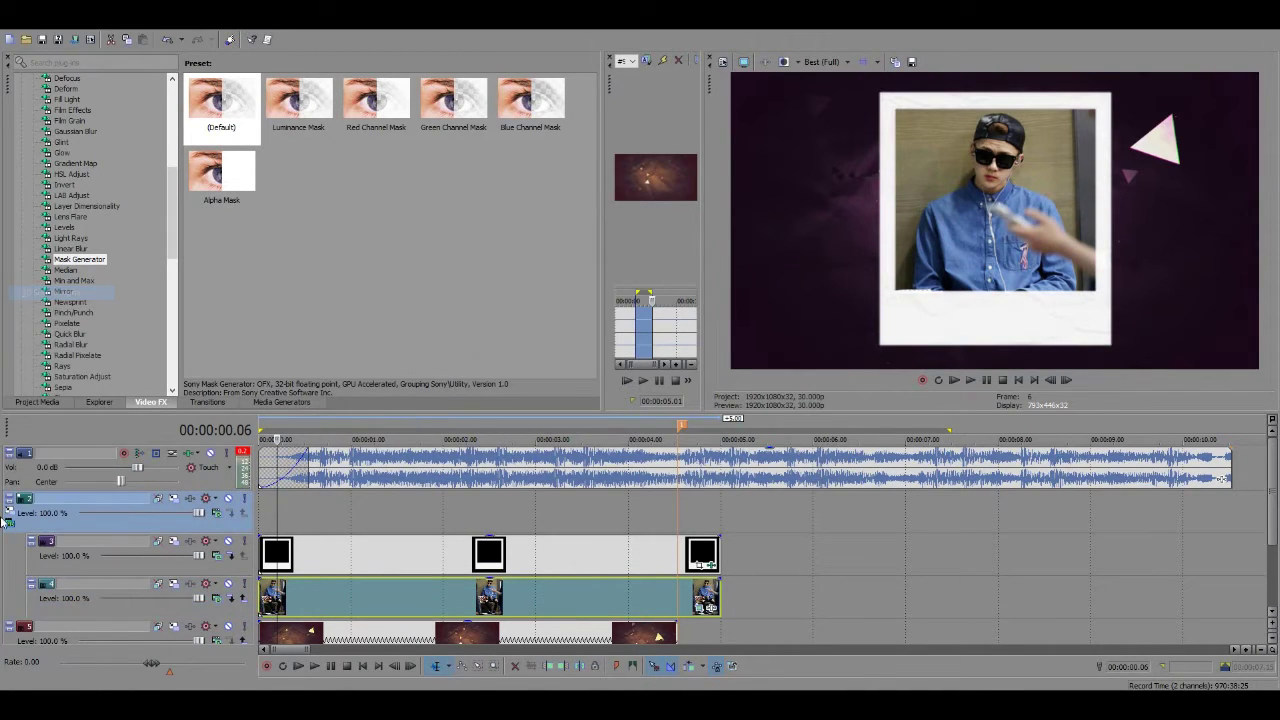
pyautogui.click(10, 514)
pyautogui.moveTo(455, 125); pyautogui.dragTo(437, 181)
pyautogui.moveTo(752, 354); pyautogui.dragTo(885, 291)
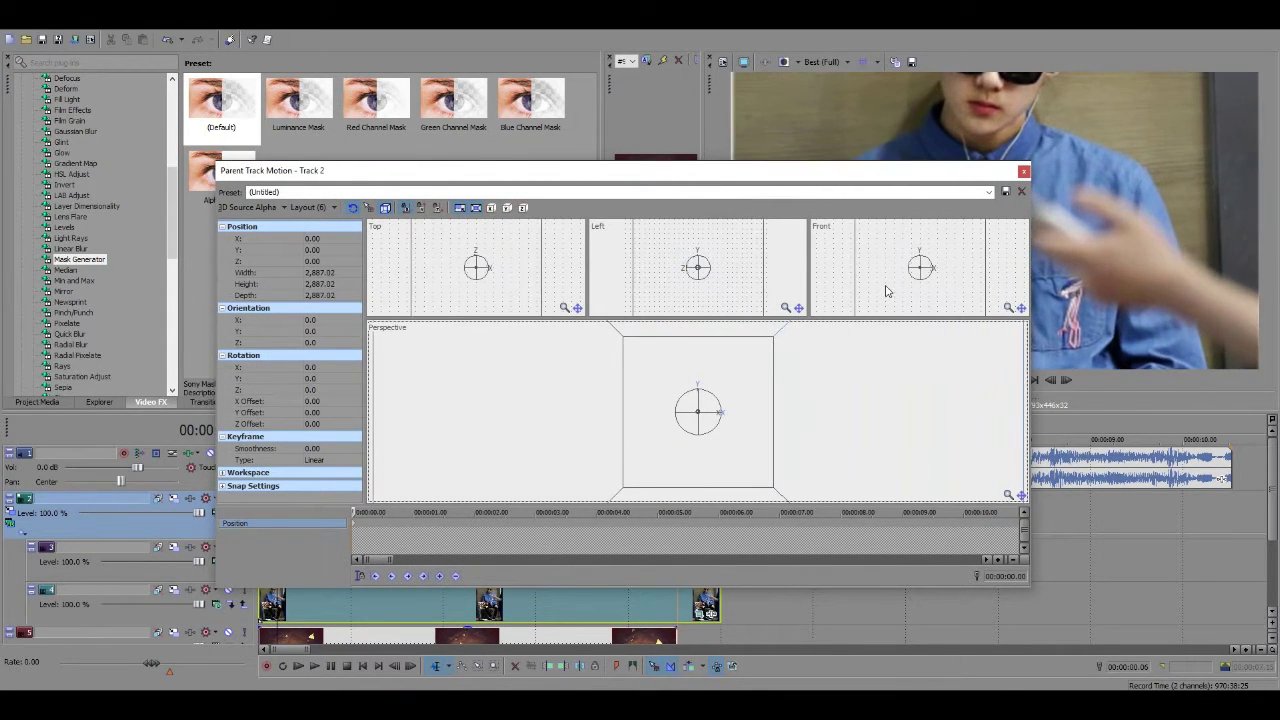
pyautogui.moveTo(726, 491)
pyautogui.mouseDown()
pyautogui.moveTo(760, 409)
pyautogui.moveTo(748, 481)
pyautogui.mouseUp()
pyautogui.moveTo(746, 178); pyautogui.dragTo(667, 203)
# Step: Add a parent motion keyframe at 00:00:00.24 with the Default preset and set its interpolation to Slow
pyautogui.click(321, 539)
pyautogui.click(910, 217)
pyautogui.click(895, 229)
pyautogui.rightClick(322, 548)
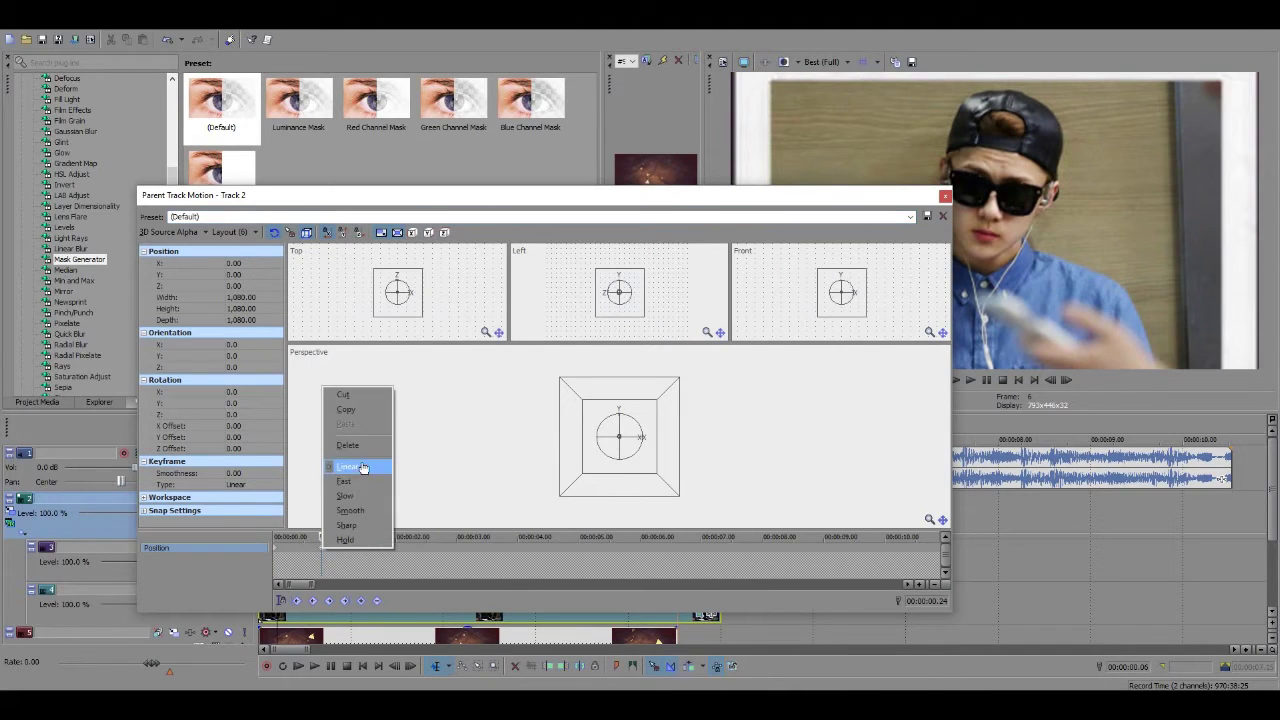
pyautogui.click(355, 498)
# Step: Add another parent motion keyframe that shrinks the Polaroid to about 885 and turns it about 20.9 degrees around Y
pyautogui.moveTo(567, 200); pyautogui.dragTo(575, 171)
pyautogui.click(411, 516)
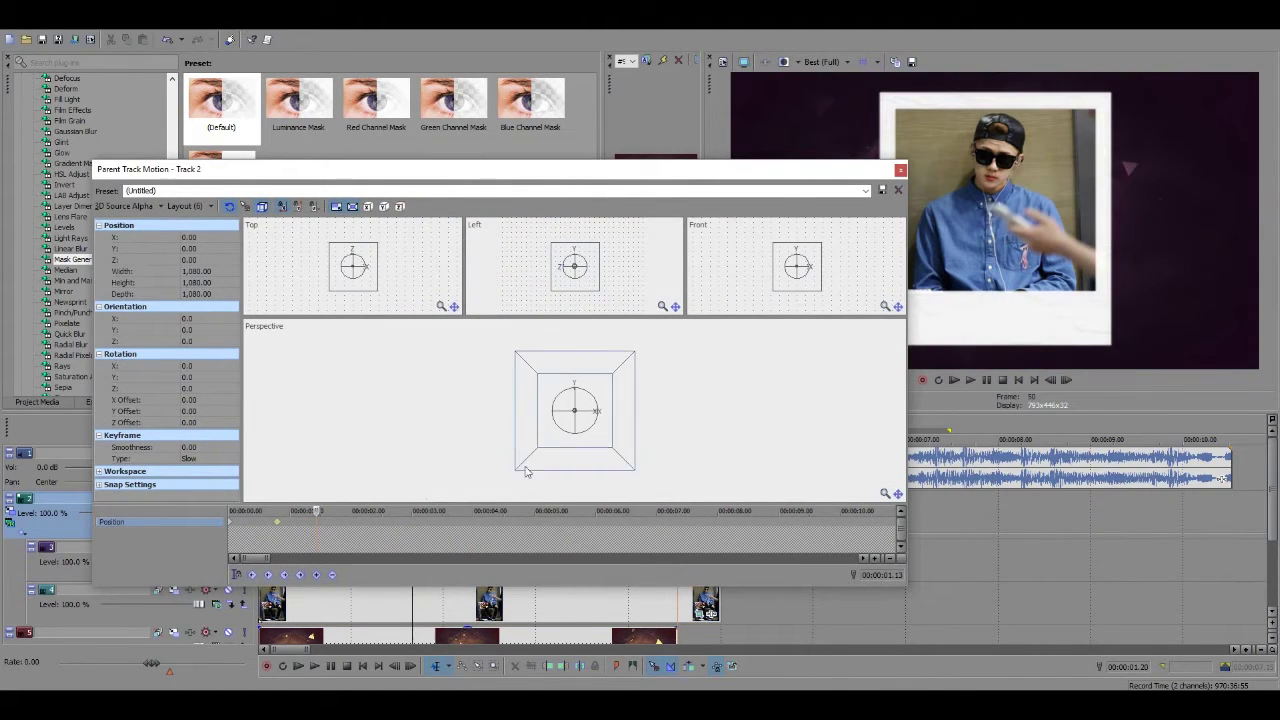
pyautogui.moveTo(635, 351); pyautogui.dragTo(632, 355)
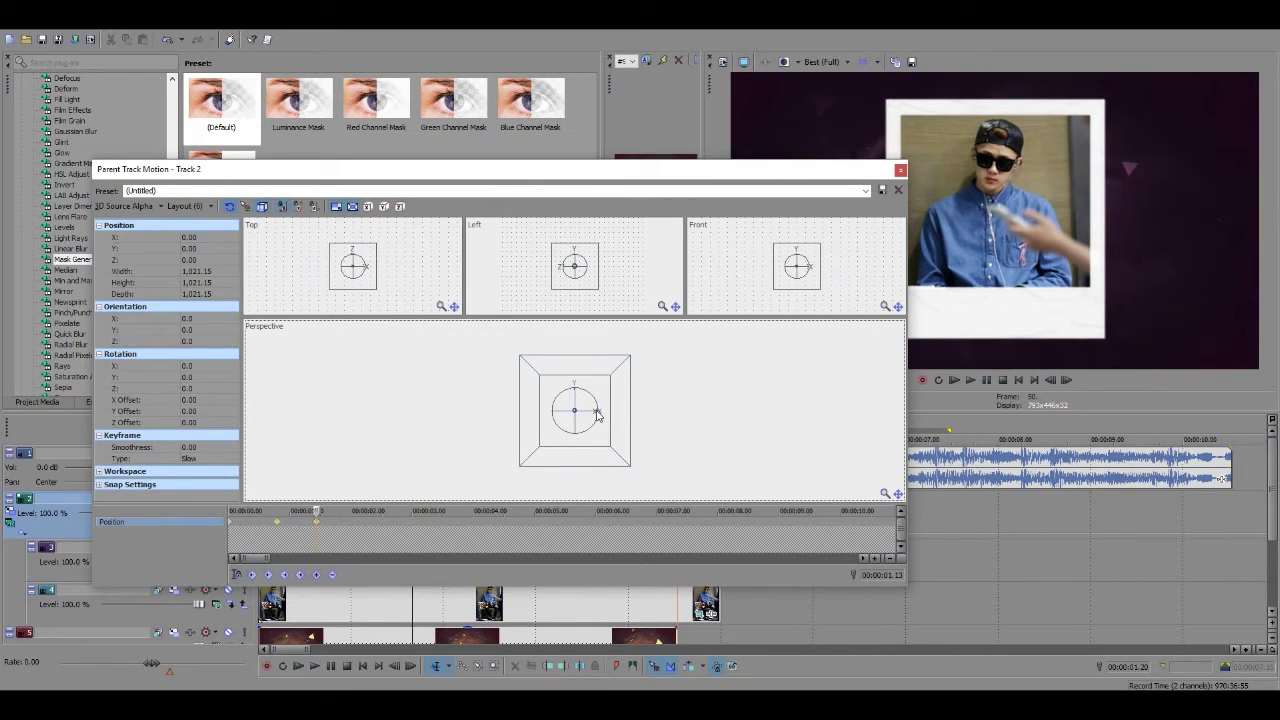
pyautogui.moveTo(594, 410); pyautogui.dragTo(601, 410)
pyautogui.moveTo(640, 365); pyautogui.dragTo(630, 368)
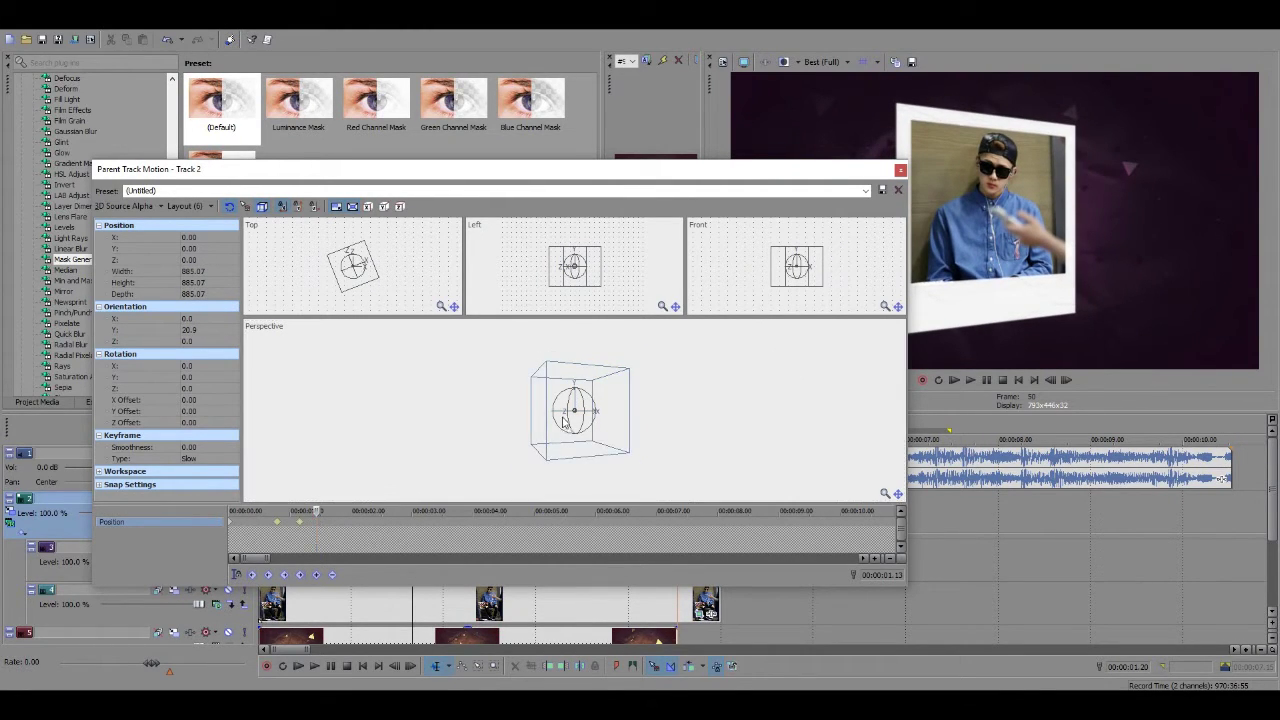
# Step: Add a keyframe at 00:00:01.13 tilting the Polaroid about -8.9 degrees in X, with its Y orientation set to -15
pyautogui.moveTo(556, 414); pyautogui.dragTo(548, 414)
pyautogui.click(190, 329)
pyautogui.write('-1')
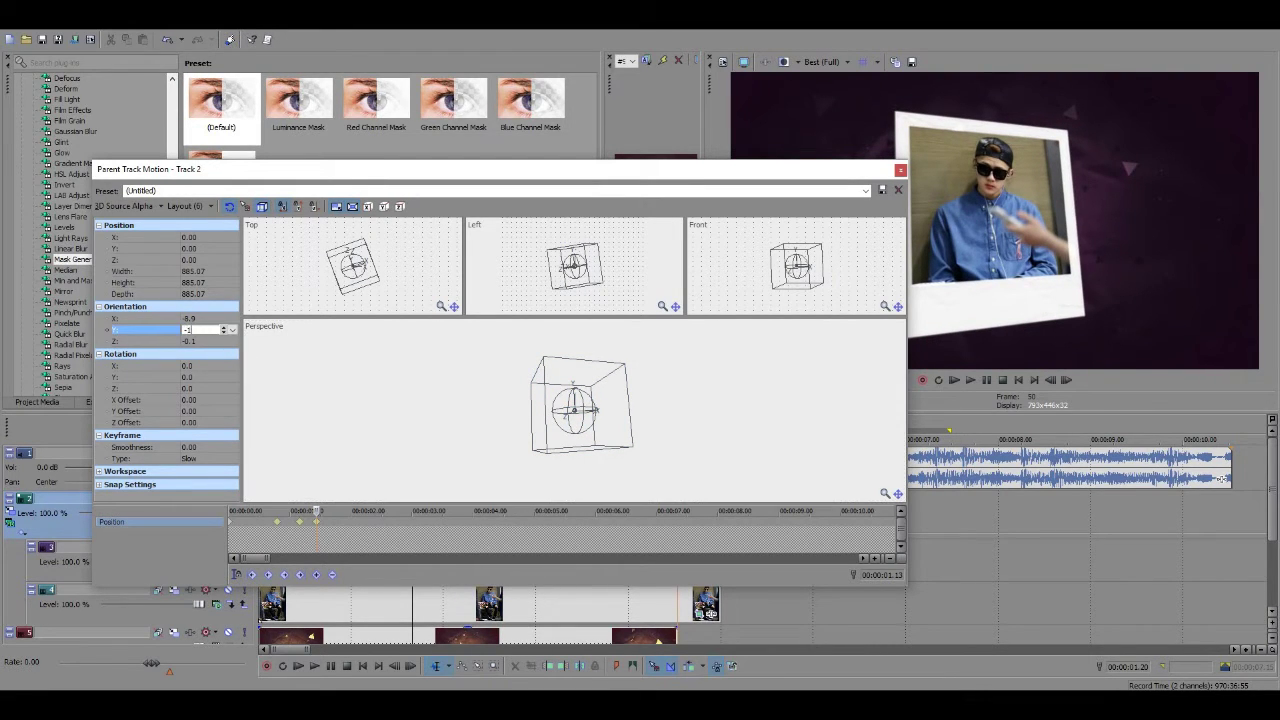
pyautogui.write('5')
pyautogui.press('Return')
pyautogui.click(898, 168)
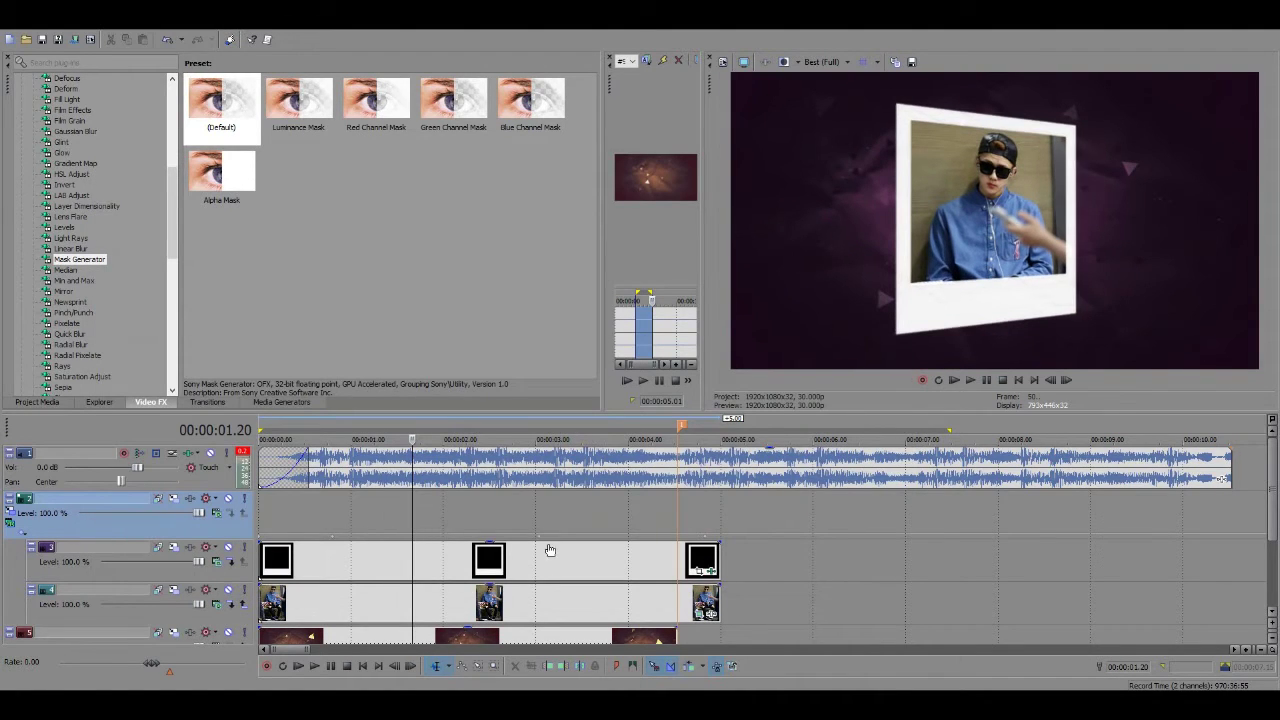
# Step: Retime track 2's parent motion keyframes along the timeline
pyautogui.moveTo(541, 546); pyautogui.dragTo(534, 546)
pyautogui.moveTo(332, 538); pyautogui.dragTo(261, 538)
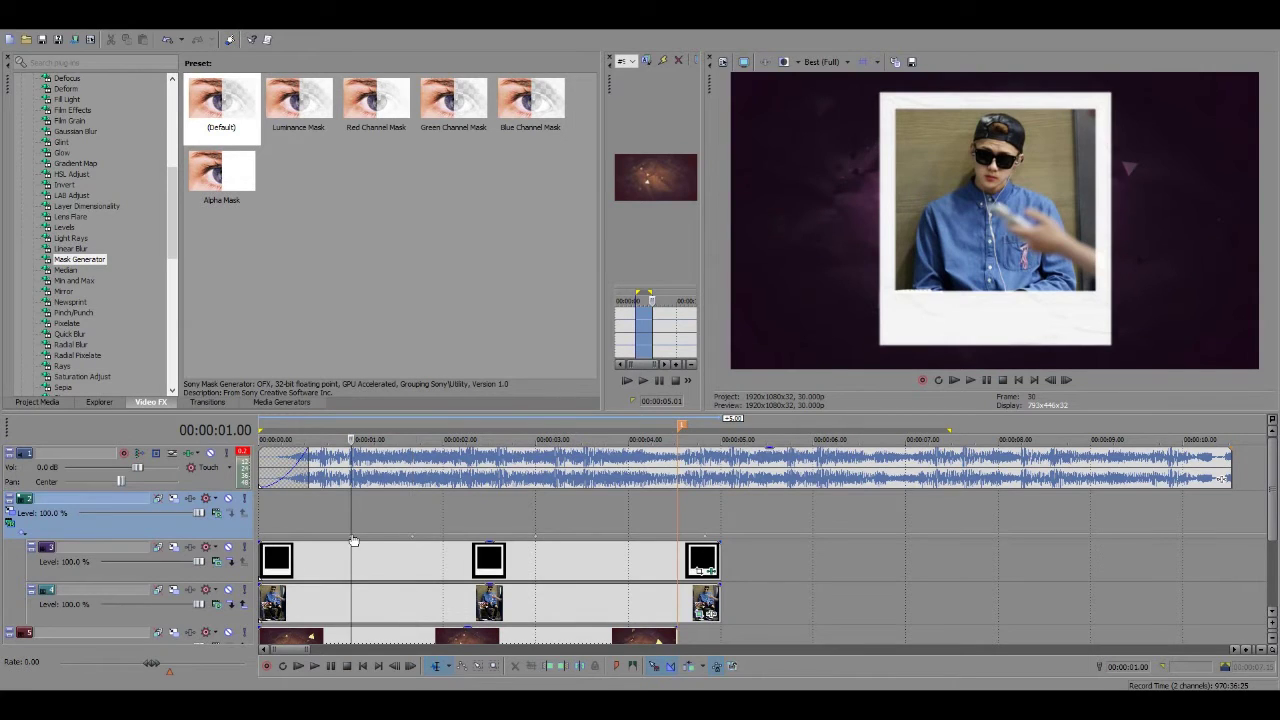
# Step: Add a 19-frame fade-in to the track 4 photo and replace it with the 3D Blinds transition using the B - T preset
pyautogui.click(261, 588)
pyautogui.moveTo(268, 589); pyautogui.dragTo(316, 592)
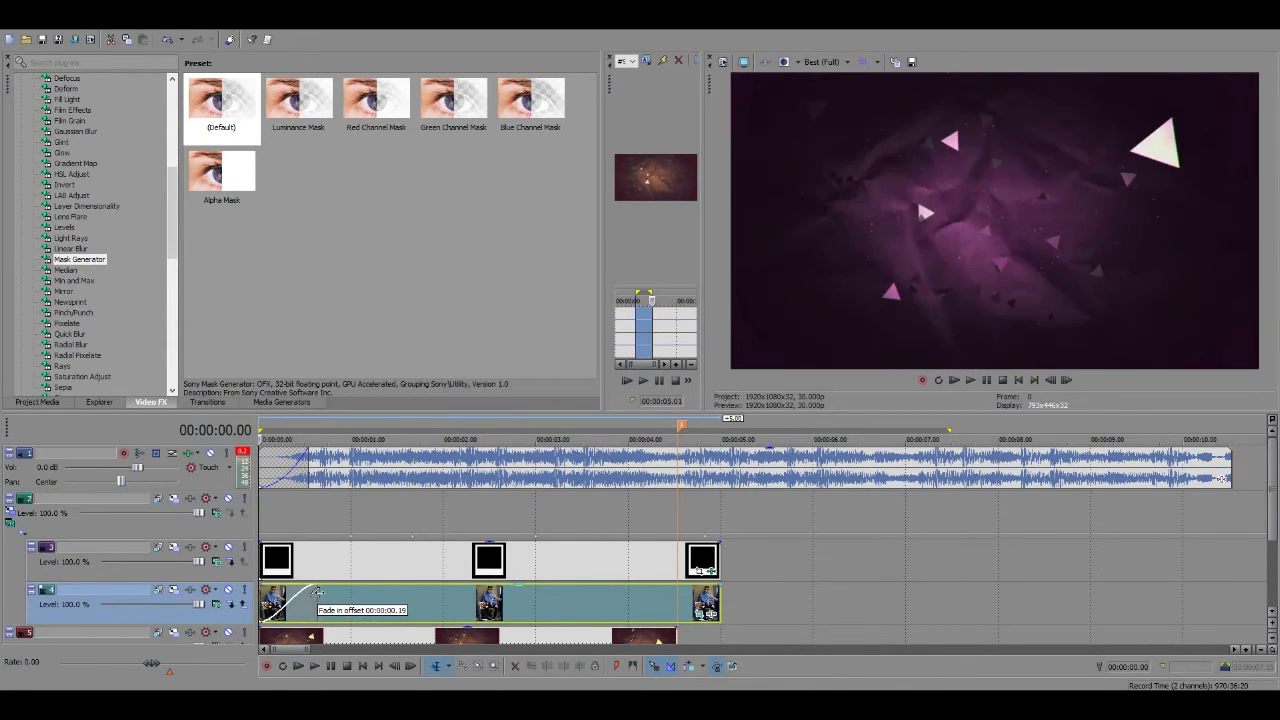
pyautogui.click(207, 402)
pyautogui.click(22, 84)
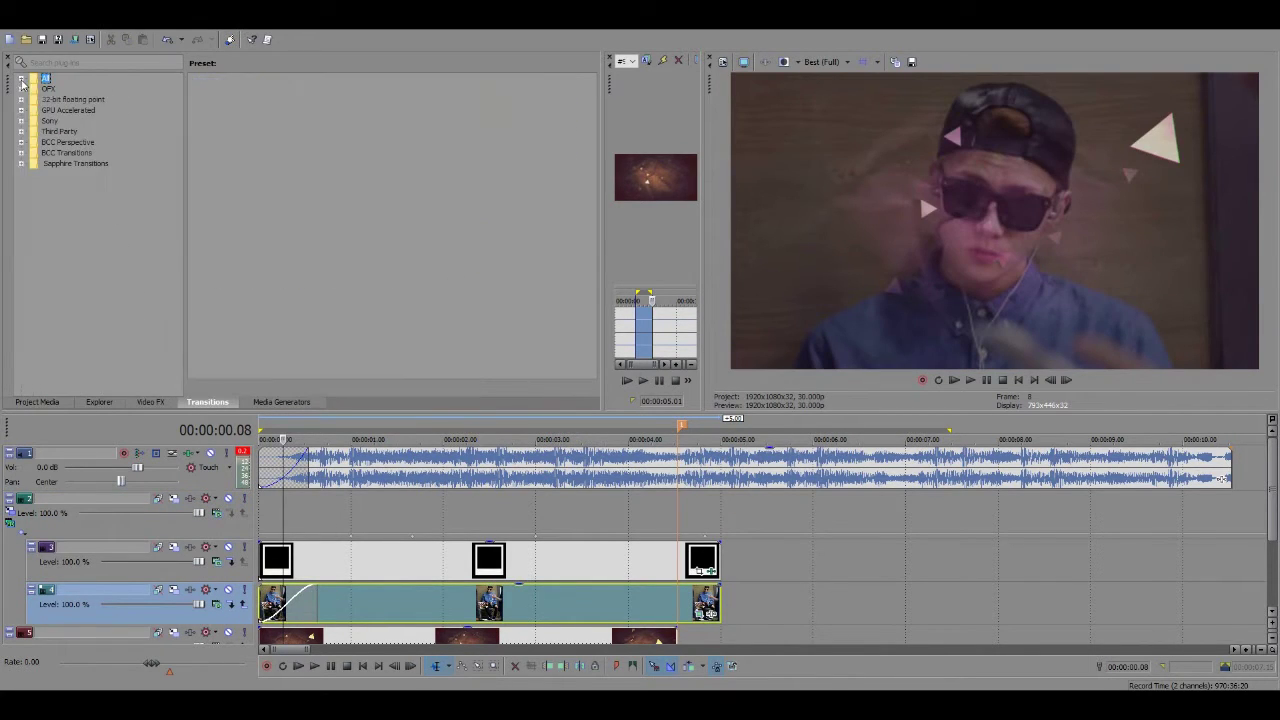
pyautogui.click(21, 121)
pyautogui.click(68, 131)
pyautogui.moveTo(226, 175); pyautogui.dragTo(296, 604)
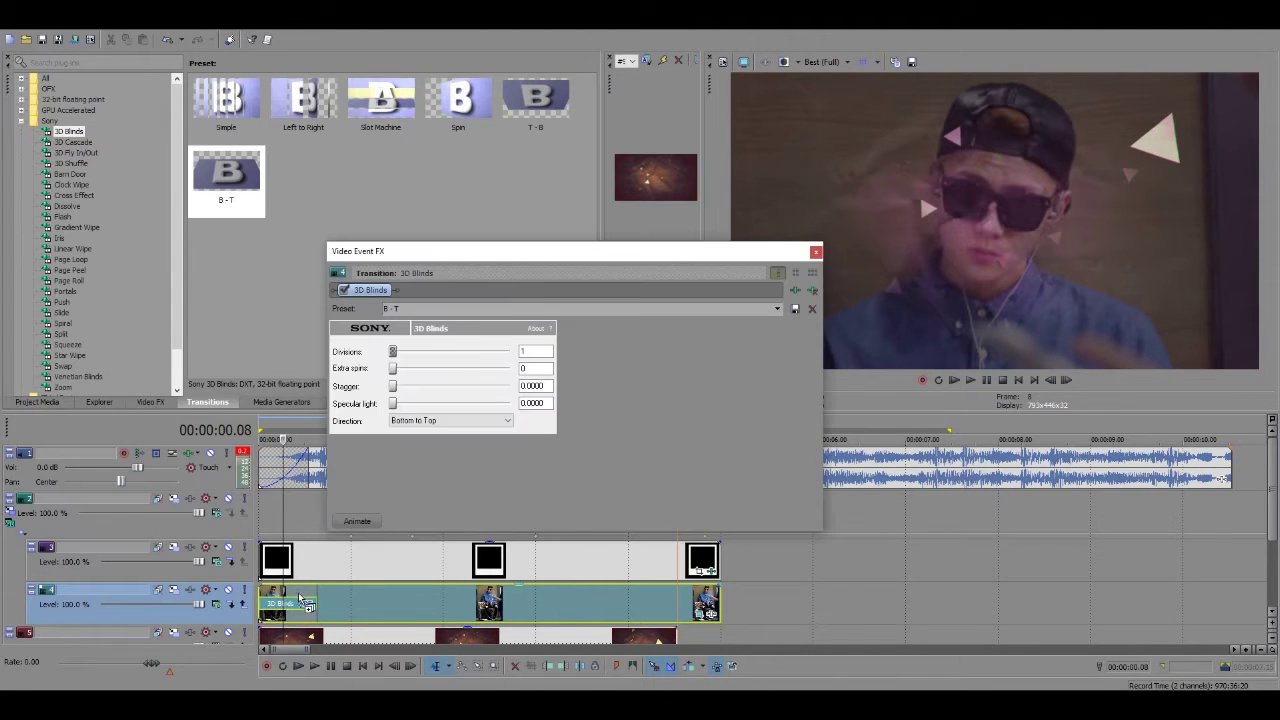
pyautogui.click(815, 252)
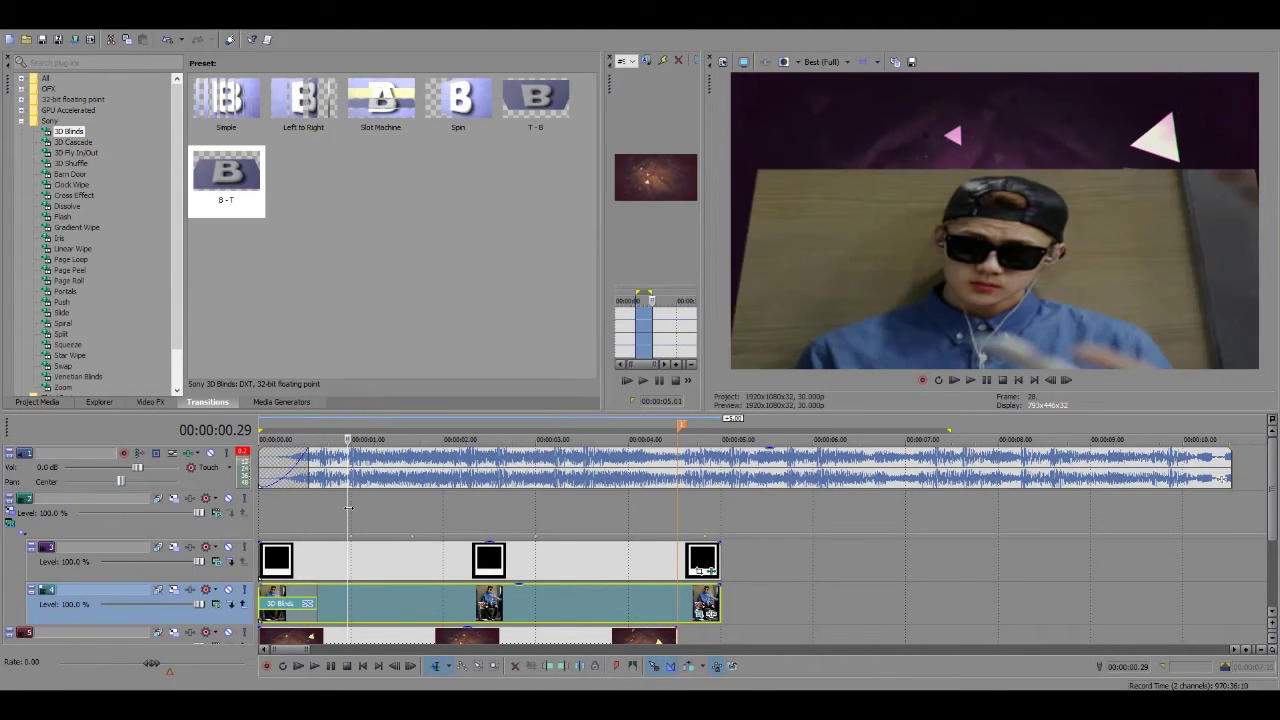
# Step: Play back the photo's transition and Polaroid motion to check the animation
pyautogui.click(330, 667)
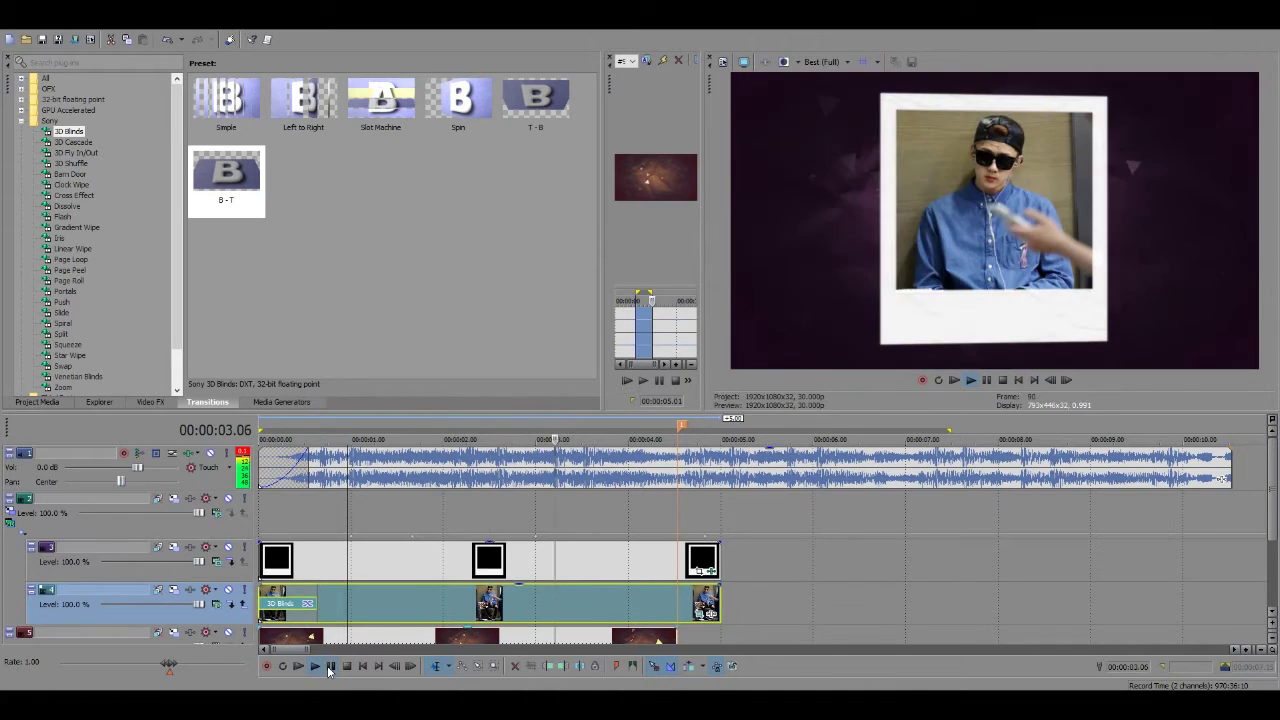
pyautogui.click(360, 515)
pyautogui.press('space')
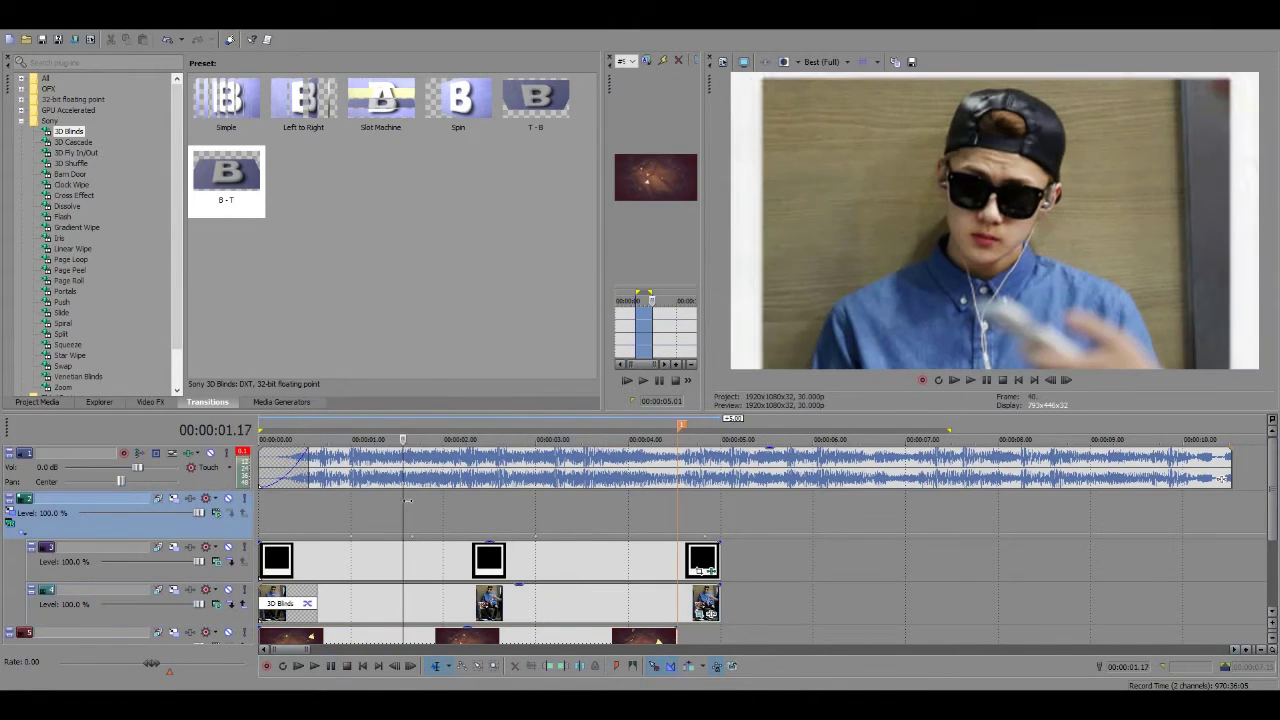
pyautogui.press('Return')
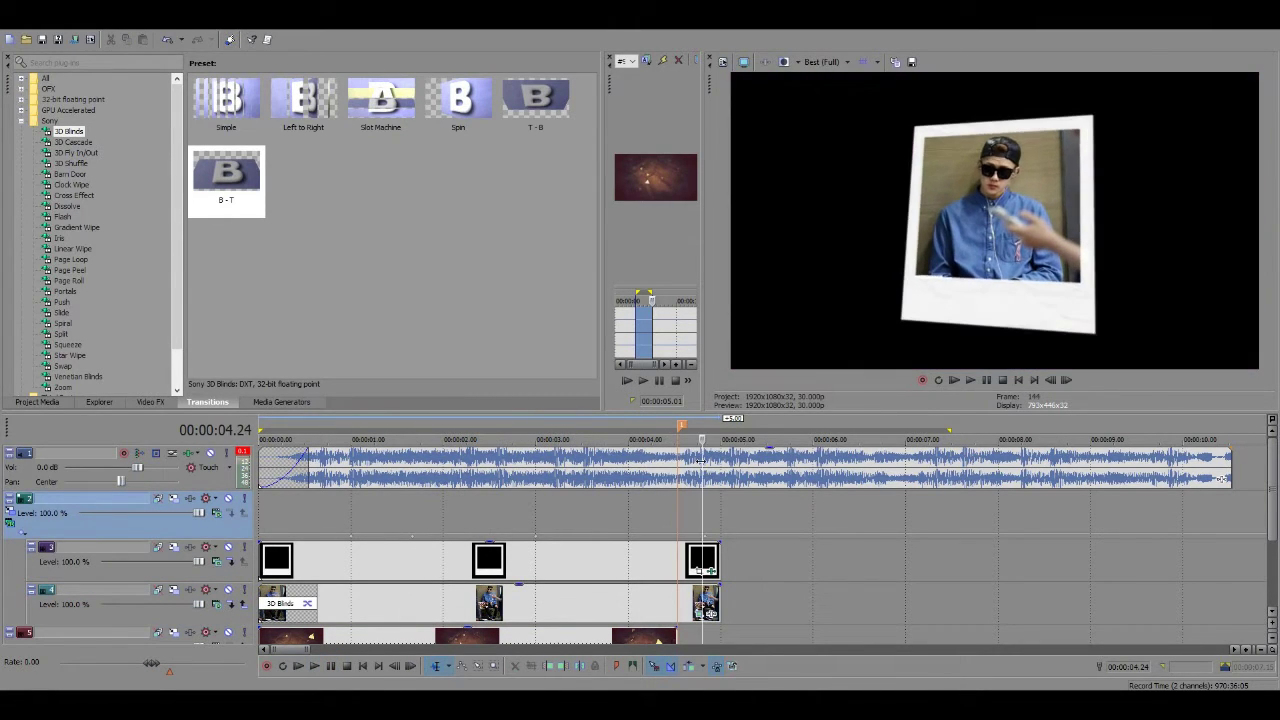
# Step: Extend the background overlay clip on track 5 to end together with the photo and Polaroid frame
pyautogui.moveTo(1277, 522); pyautogui.dragTo(1276, 572)
pyautogui.moveTo(679, 552); pyautogui.dragTo(721, 552)
pyautogui.moveTo(1274, 551); pyautogui.dragTo(1275, 500)
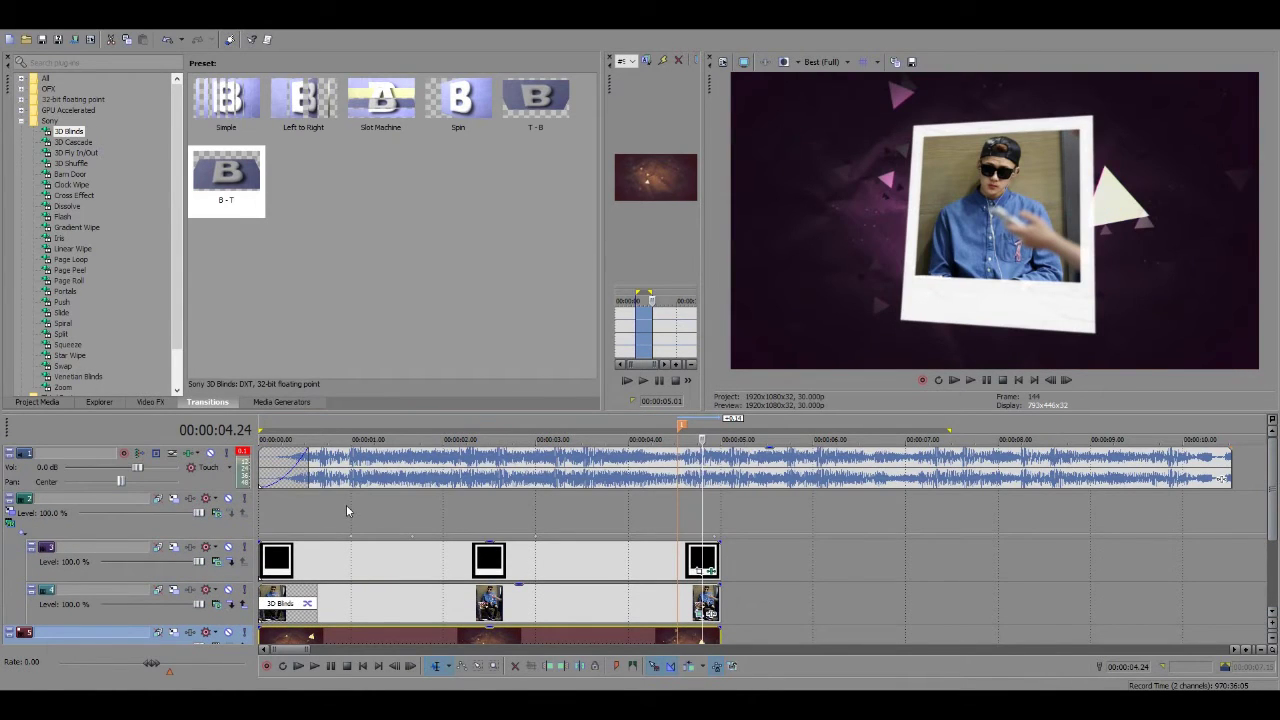
# Step: Rotate the Polaroid further at 00:00:04.28 in track 2's parent motion and set its X orientation to -14
pyautogui.click(341, 507)
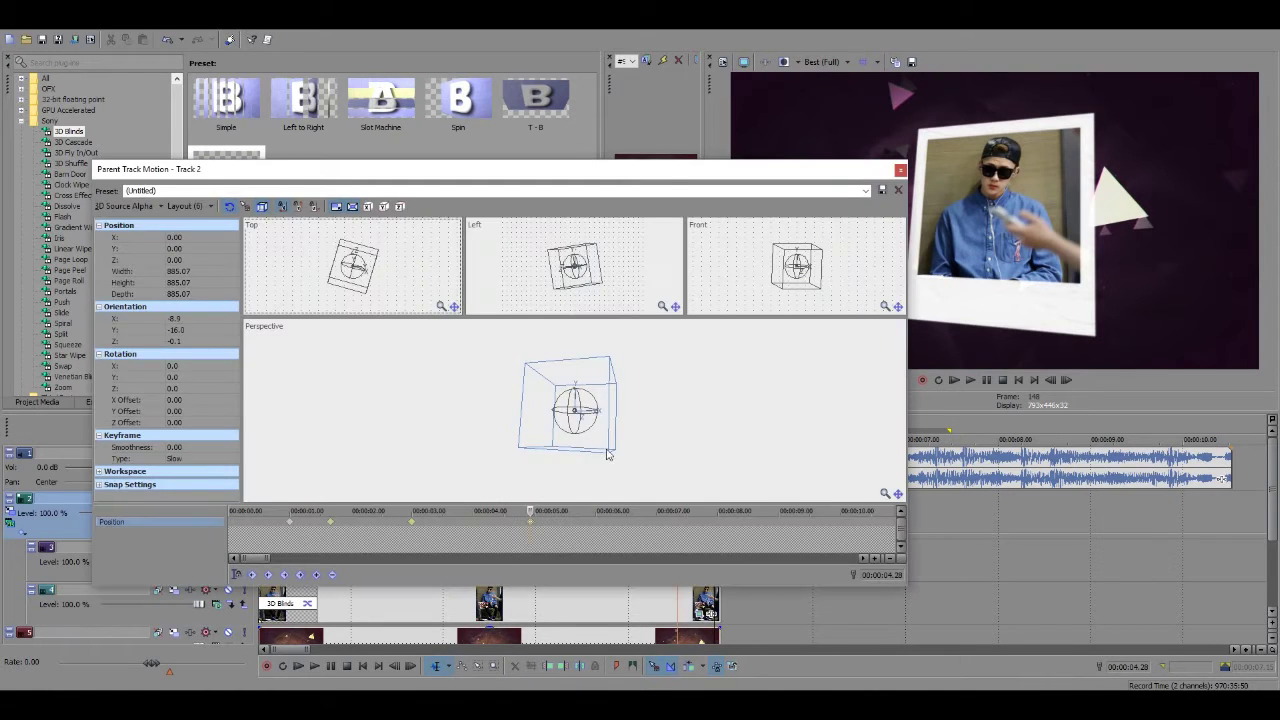
pyautogui.moveTo(588, 428); pyautogui.dragTo(574, 404)
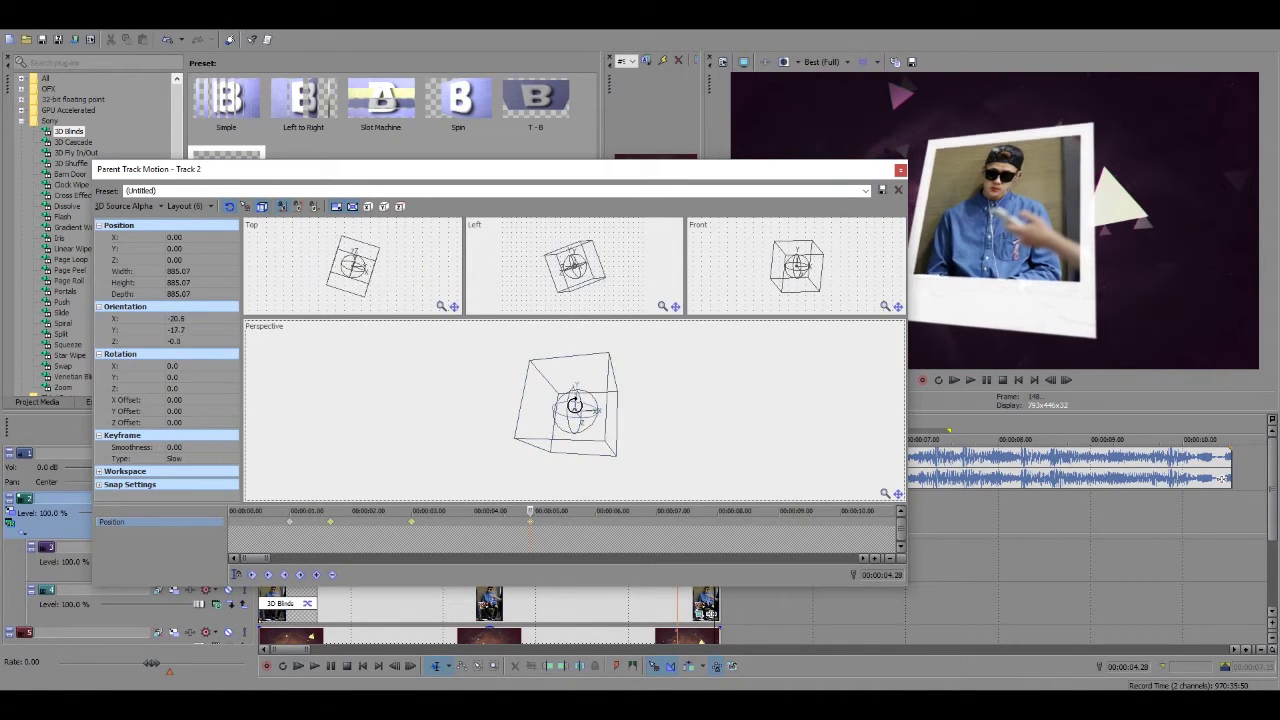
pyautogui.click(193, 320)
pyautogui.write('-14')
pyautogui.press('Return')
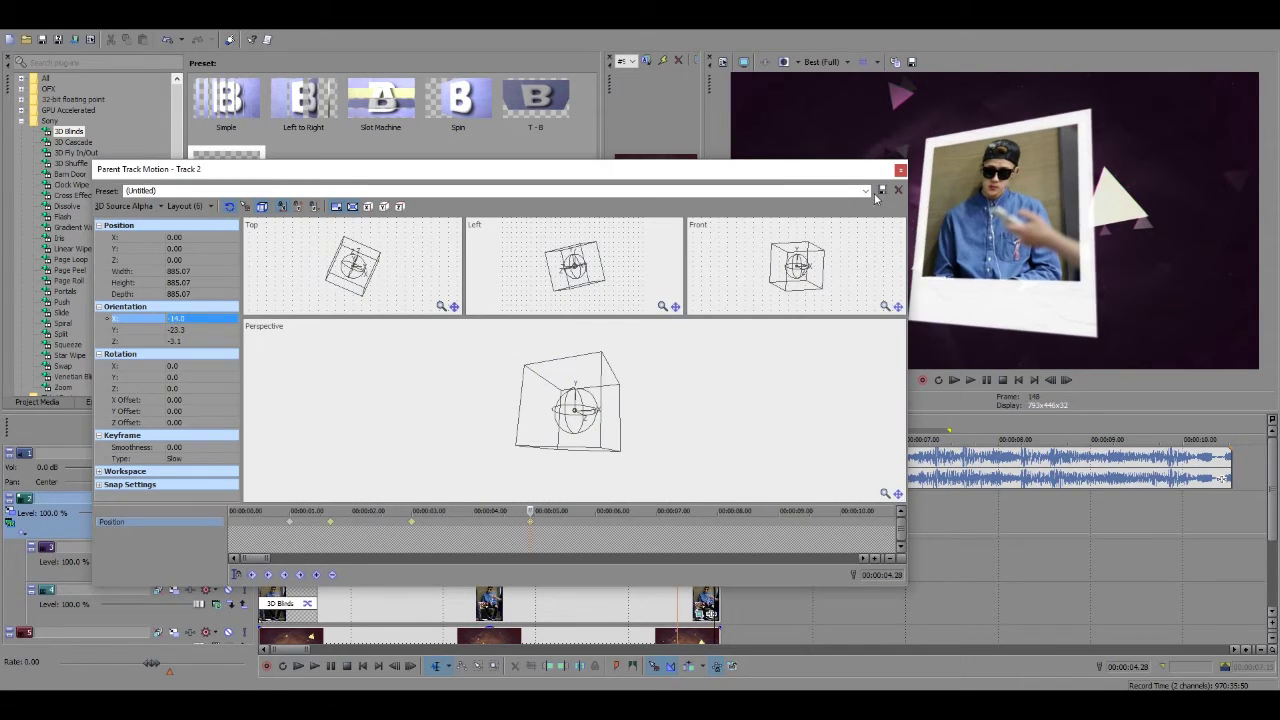
pyautogui.click(900, 170)
# Step: Remove the loaded overlay video from the Trimmer
pyautogui.moveTo(705, 352); pyautogui.dragTo(878, 335)
pyautogui.click(842, 61)
pyautogui.moveTo(878, 174); pyautogui.dragTo(703, 165)
# Step: Insert a Titles & Text event on track 2 reading "I'M USING WHITE" and "LIGHTERS TO SEE" on two lines
pyautogui.rightClick(387, 502)
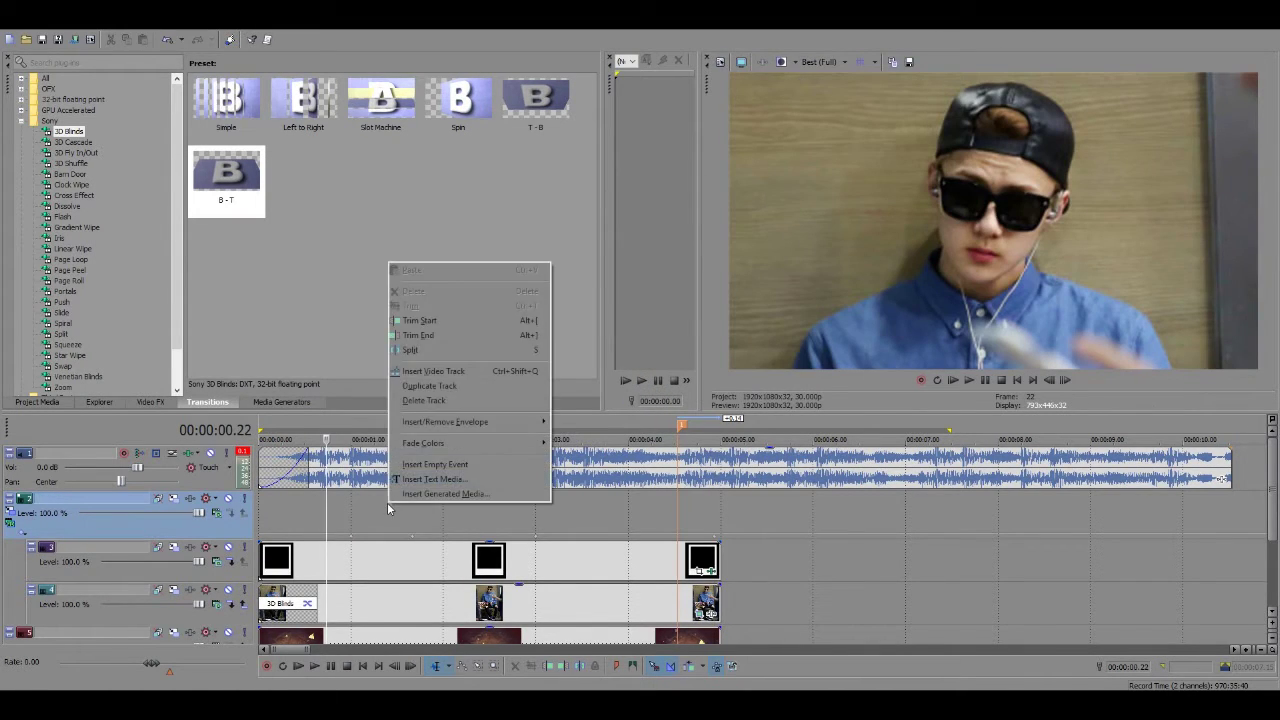
pyautogui.click(450, 482)
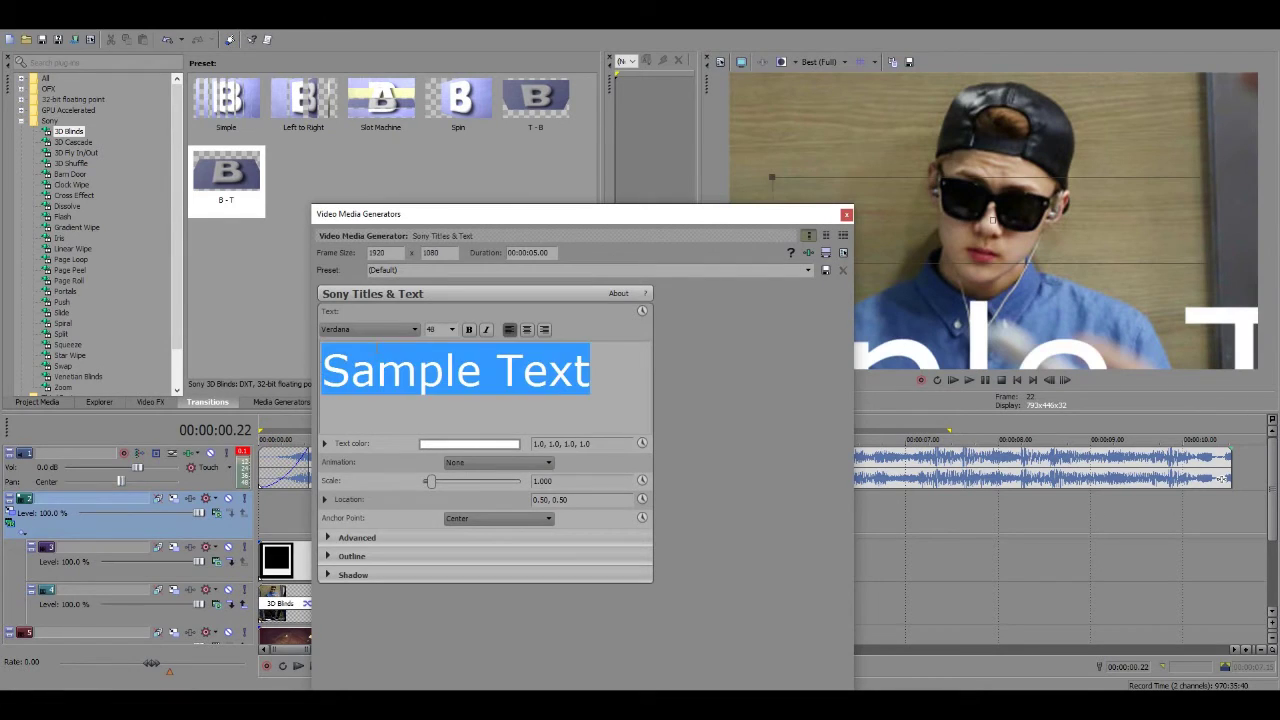
pyautogui.write("I'M USING W")
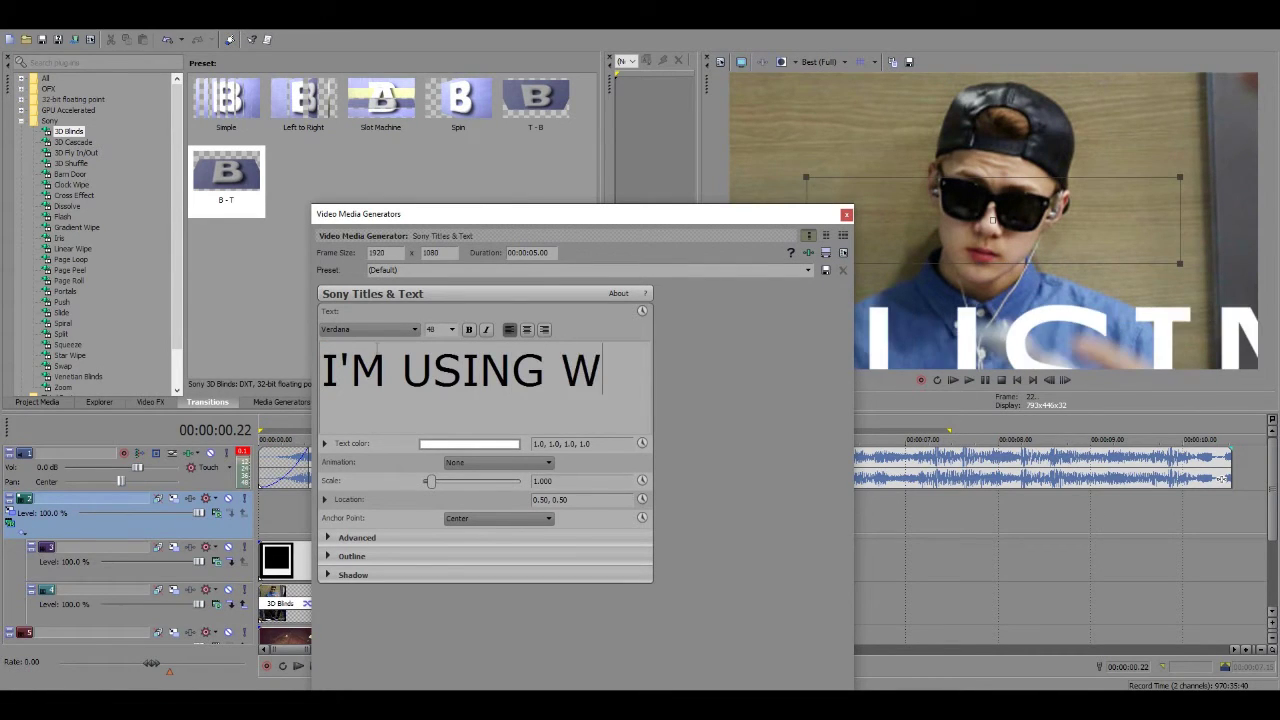
pyautogui.write('HITE')
pyautogui.press('Return')
pyautogui.write('LIGHTERS T')
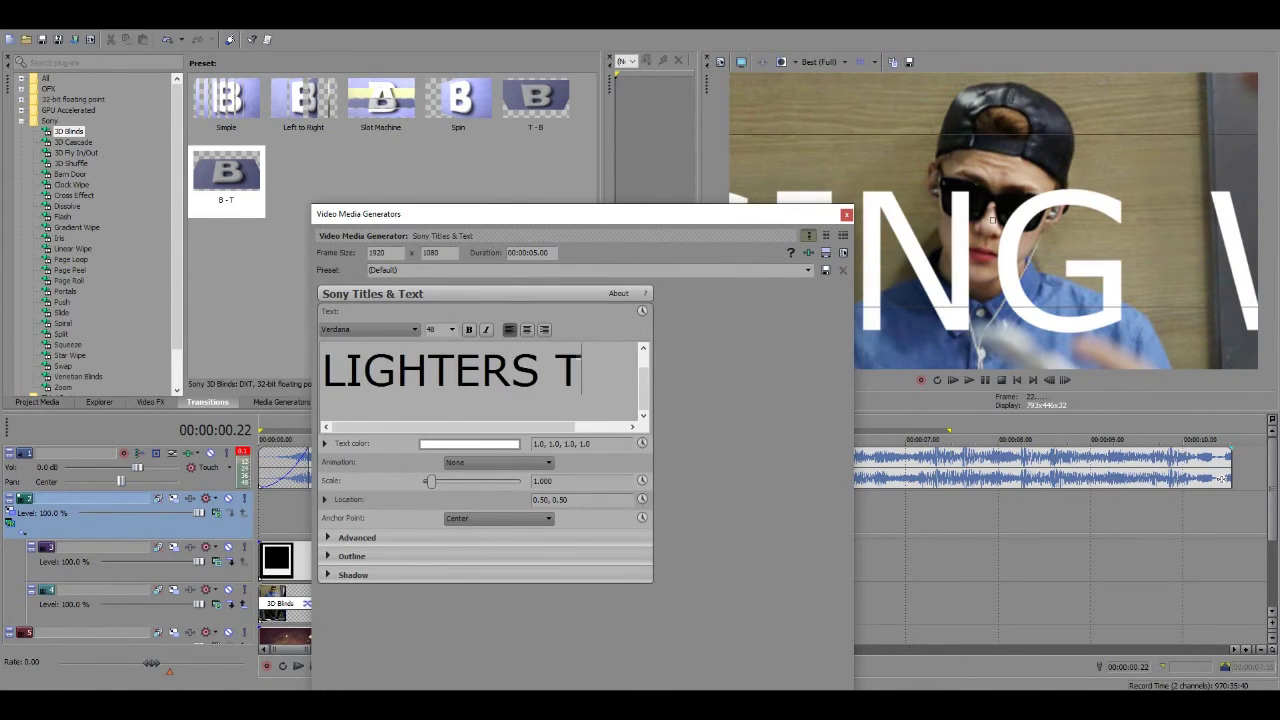
pyautogui.write('O SEE')
# Step: Format all of the lyric text as bold Arial at size 16 in black
pyautogui.hotkey('ctrl', 'a')
pyautogui.click(436, 379)
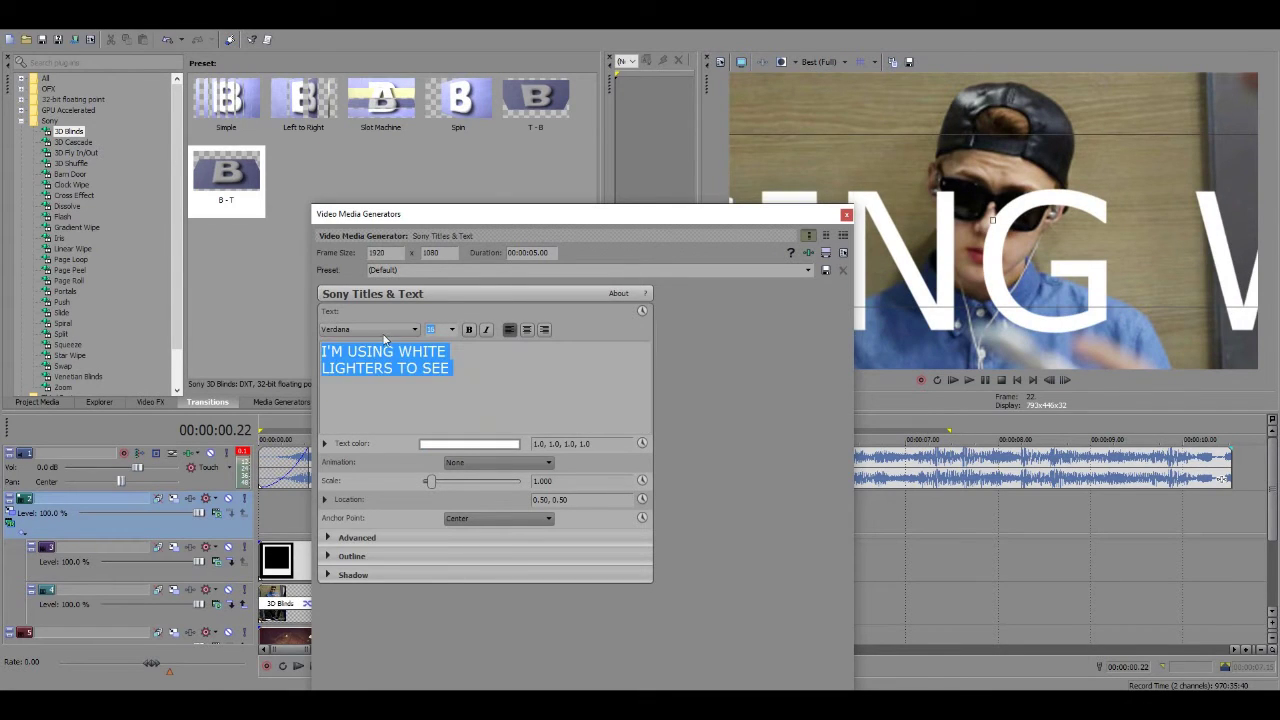
pyautogui.click(388, 330)
pyautogui.moveTo(415, 568); pyautogui.dragTo(422, 380)
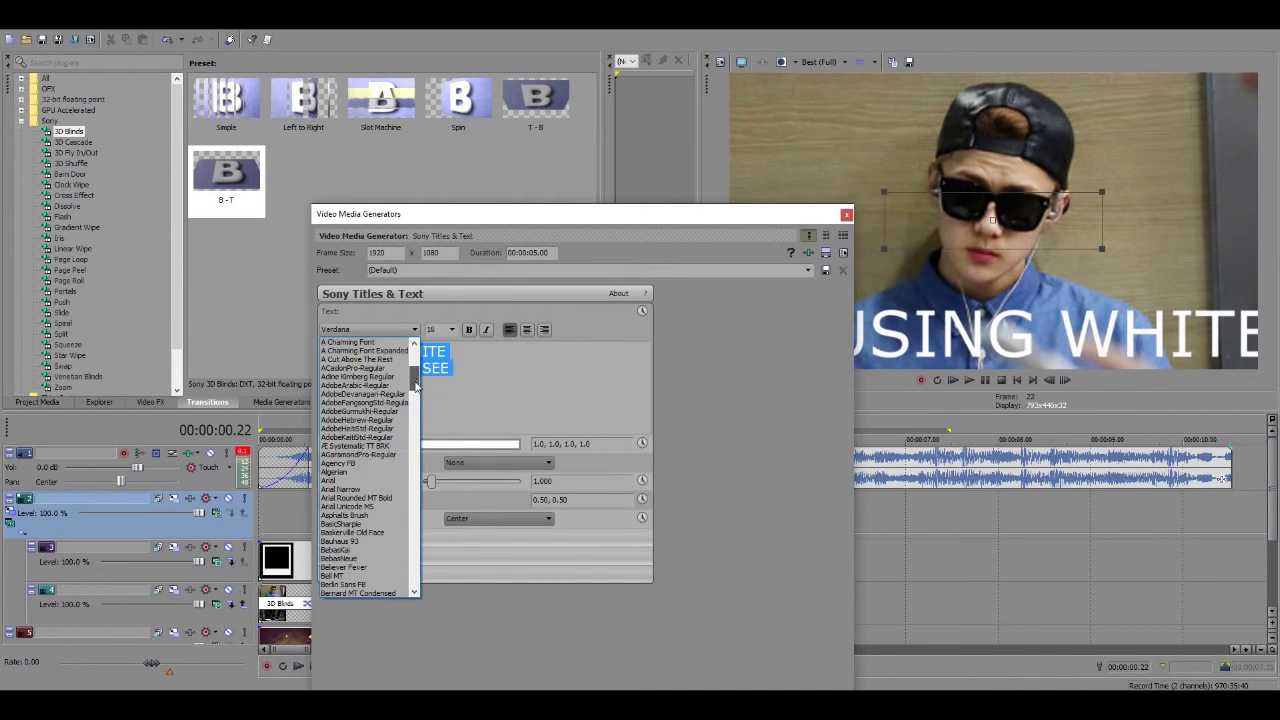
pyautogui.click(362, 468)
pyautogui.click(469, 330)
pyautogui.click(468, 444)
pyautogui.moveTo(492, 477); pyautogui.dragTo(513, 604)
pyautogui.click(508, 445)
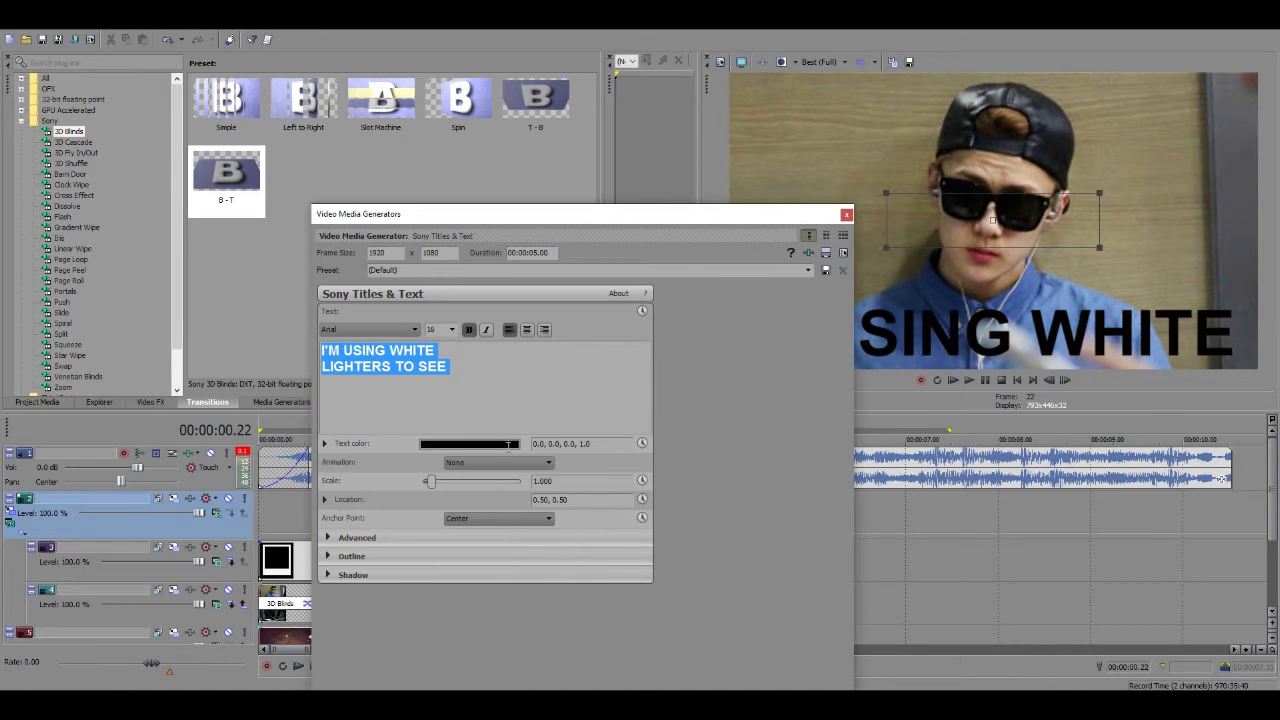
# Step: Set the lyric text's line spacing to 0.700 and close the text generator
pyautogui.click(325, 538)
pyautogui.write('0.760')
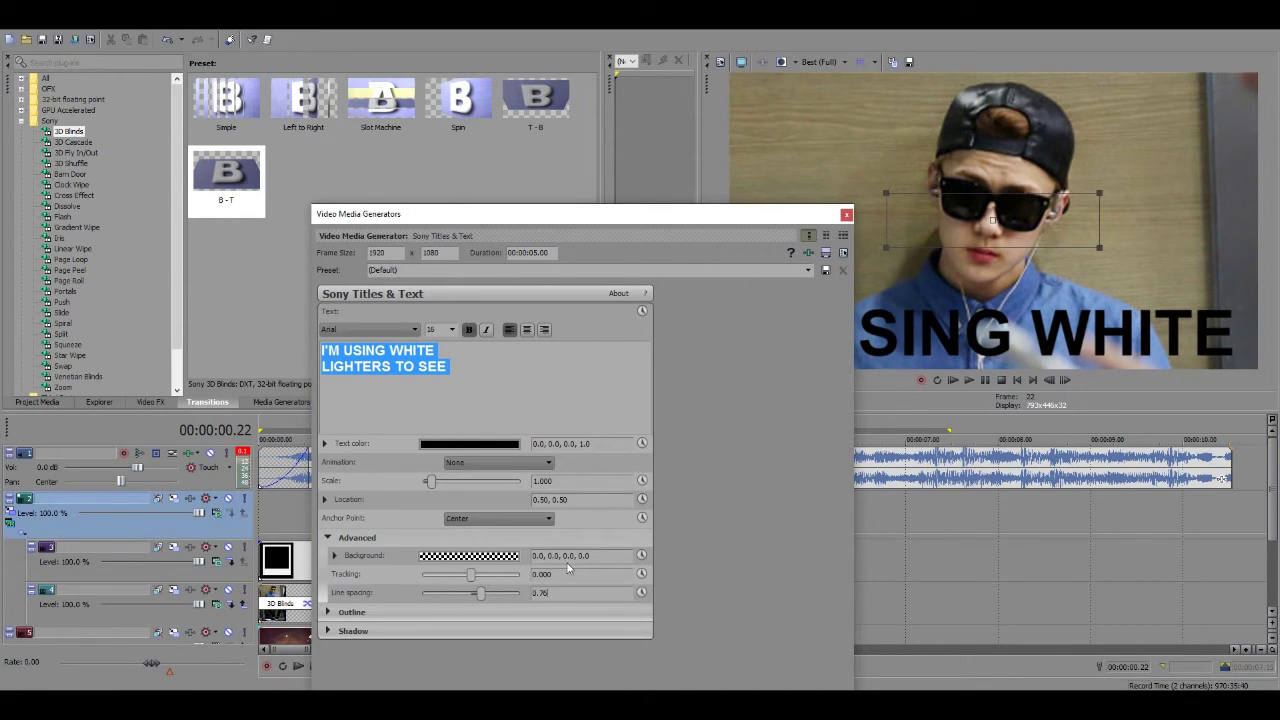
pyautogui.press('Return')
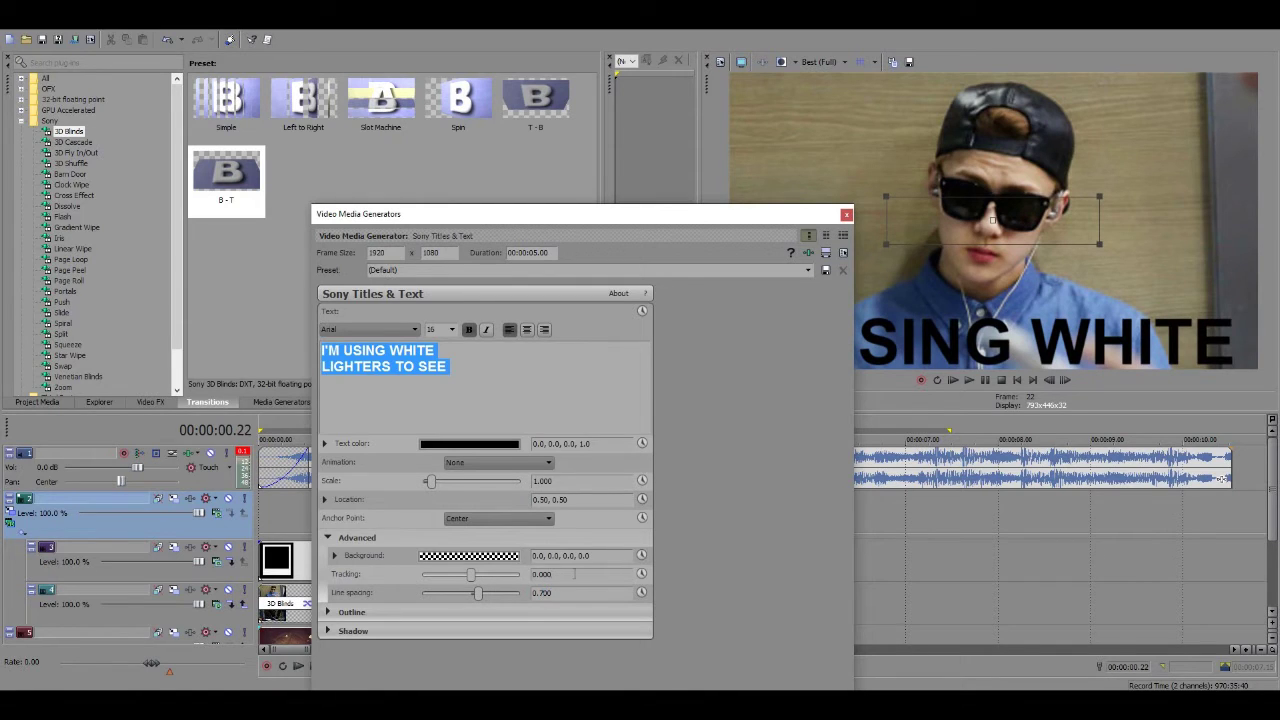
pyautogui.click(846, 214)
# Step: At 00:00:03.00, shrink and move the lyric text onto the Polaroid's bottom border with Event Pan/Crop, at width 2,671.4 and Y center 60.2
pyautogui.click(536, 523)
pyautogui.click(758, 524)
pyautogui.moveTo(630, 330); pyautogui.dragTo(653, 298)
pyautogui.moveTo(632, 407); pyautogui.dragTo(683, 423)
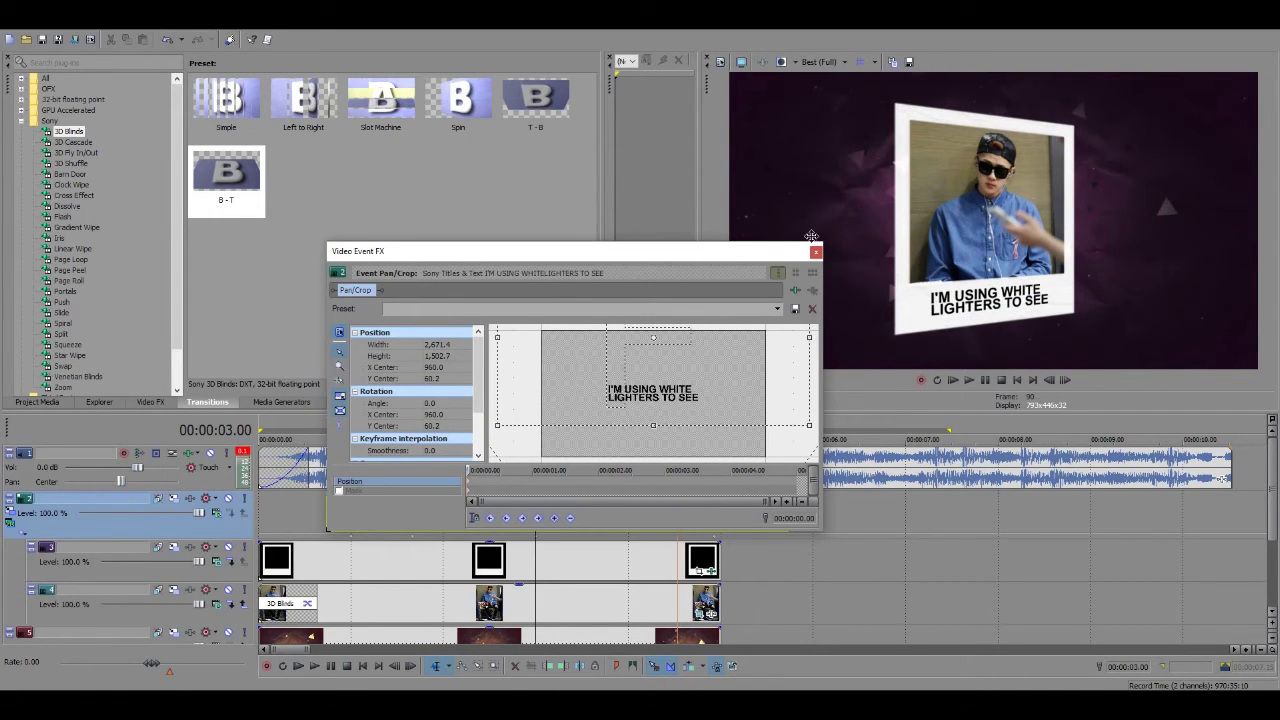
pyautogui.click(816, 251)
# Step: Insert a new video track above the text and place the photo tumblr_n5j8reAgAN1shzgo7o1_500.jpg on it, overlapping the Polaroid's end
pyautogui.rightClick(810, 512)
pyautogui.click(846, 372)
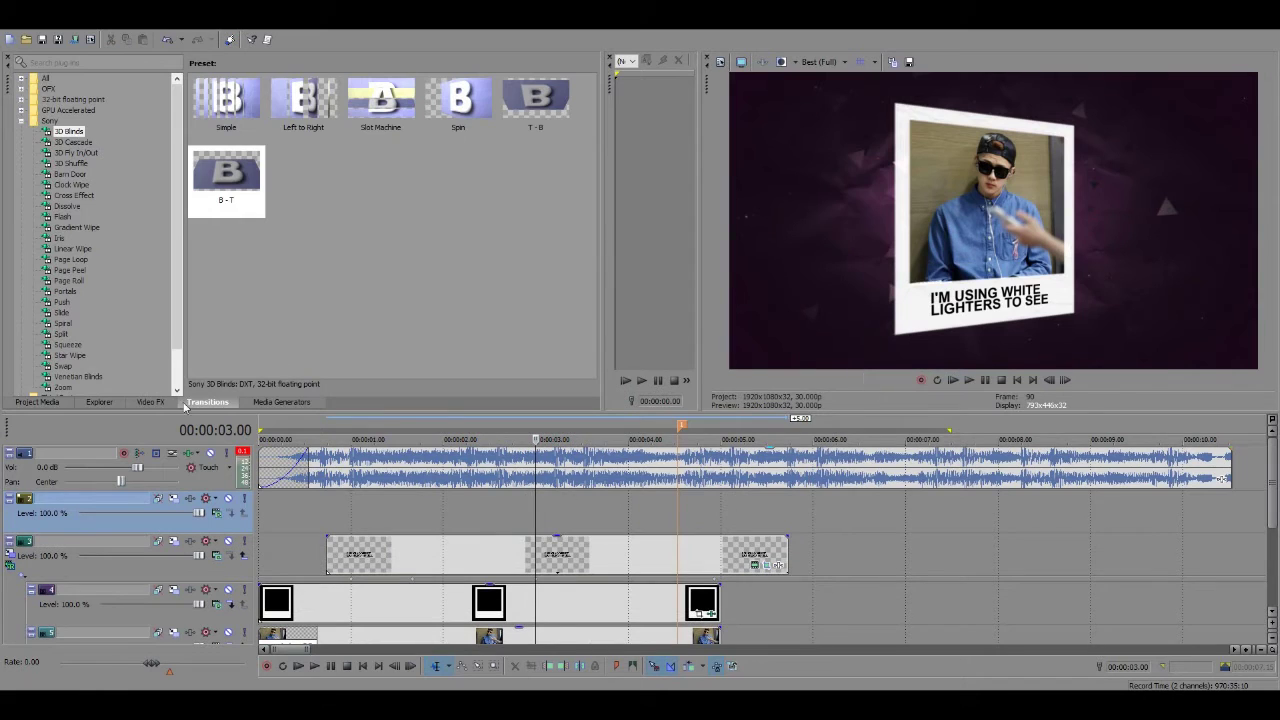
pyautogui.click(42, 404)
pyautogui.click(148, 170)
# Step: Fade in the second photo up to about 00:00:04.28 and trim the text clip to end with the Polaroid frame
pyautogui.moveTo(604, 511); pyautogui.dragTo(711, 510)
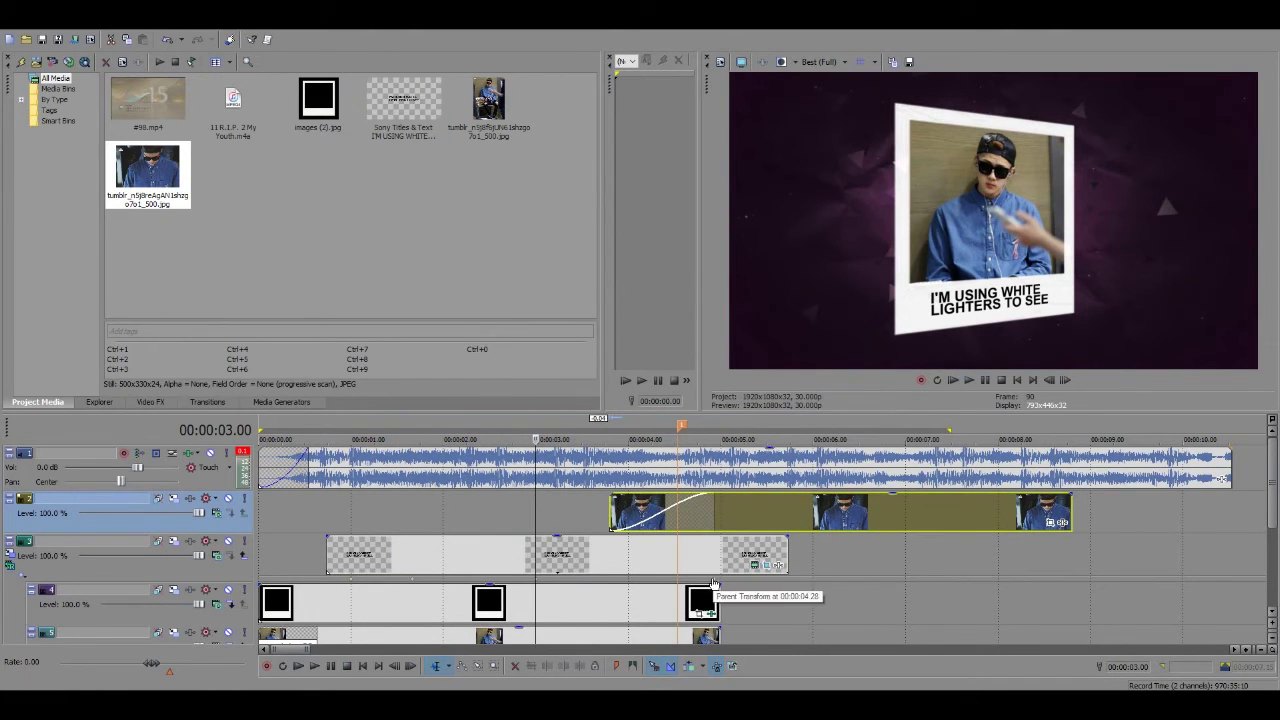
pyautogui.click(713, 583)
pyautogui.moveTo(788, 555); pyautogui.dragTo(717, 555)
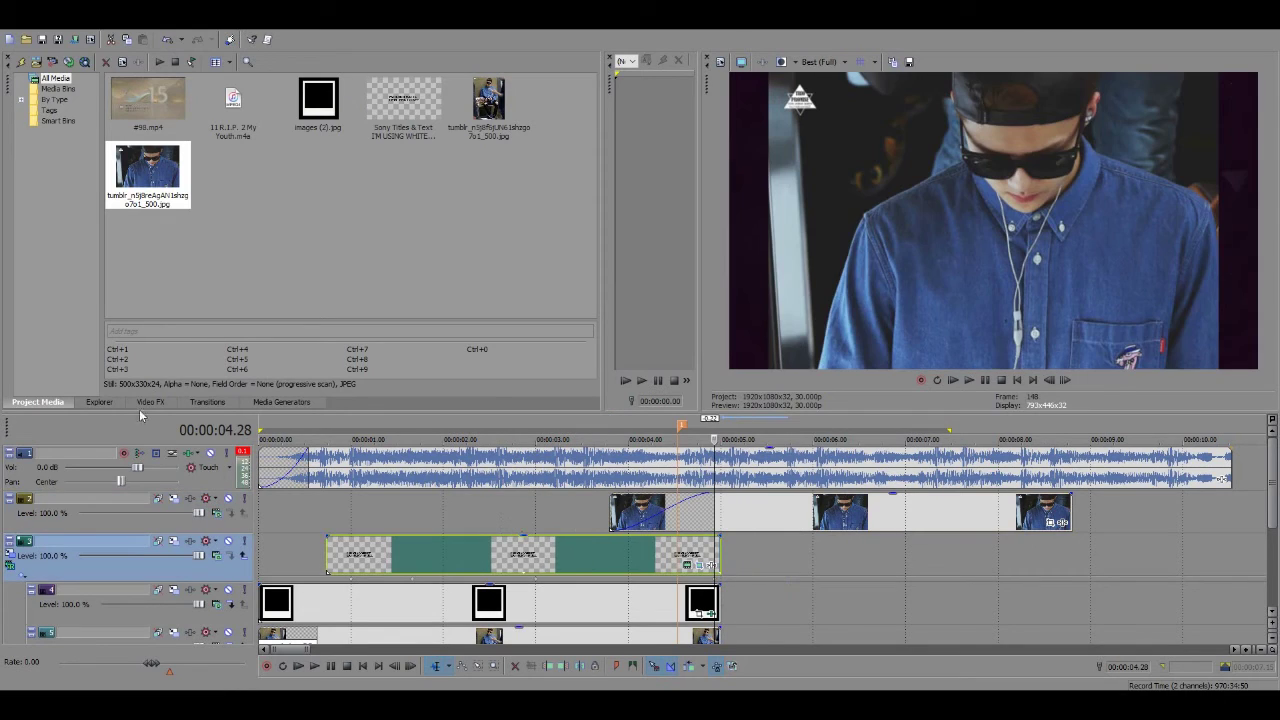
# Step: Apply the Linear Wipe preset Top-Left, Diagonal, Soft Edge to the second photo's fade-in, adjust its angle and set feather to 0
pyautogui.click(207, 401)
pyautogui.click(74, 249)
pyautogui.moveTo(308, 106); pyautogui.dragTo(655, 520)
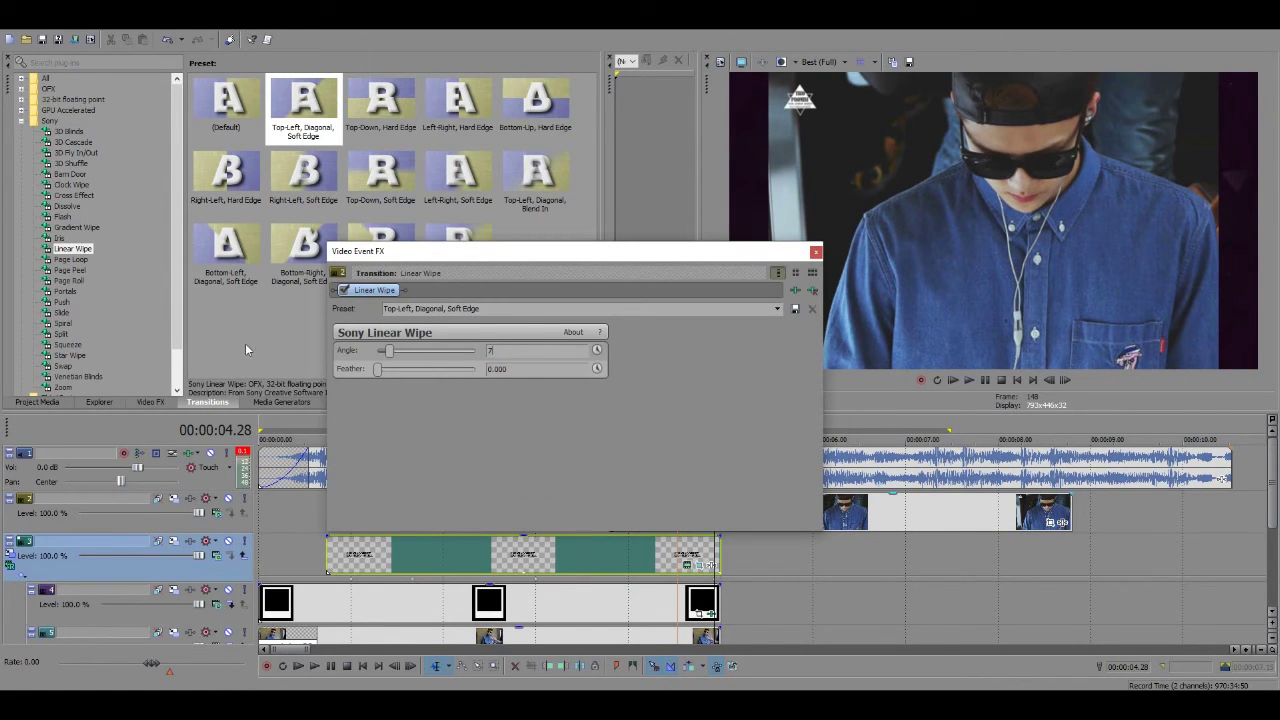
pyautogui.click(816, 252)
# Step: Crop the second photo to the 16:9 Widescreen TV aspect ratio and reframe it with Y center 185.9
pyautogui.click(677, 525)
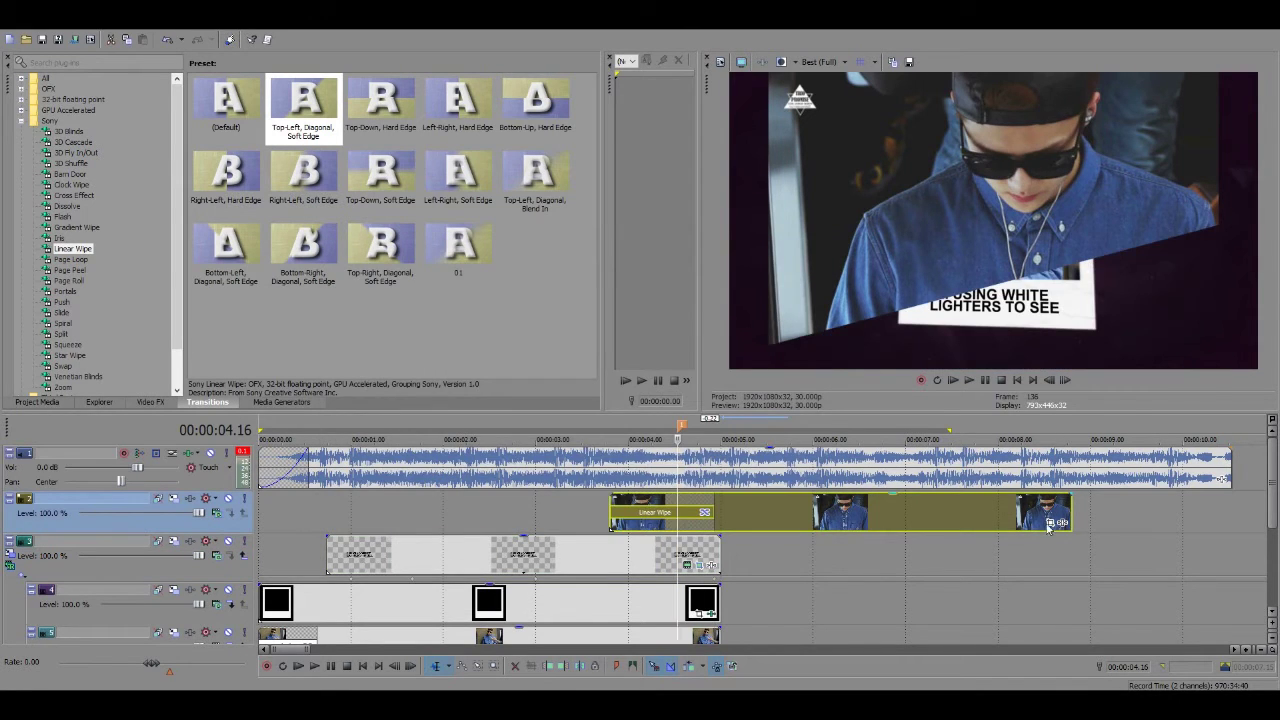
pyautogui.click(1050, 522)
pyautogui.click(778, 309)
pyautogui.click(677, 348)
pyautogui.moveTo(677, 340)
pyautogui.mouseDown()
pyautogui.moveTo(676, 370)
pyautogui.moveTo(668, 347)
pyautogui.mouseUp()
pyautogui.click(797, 471)
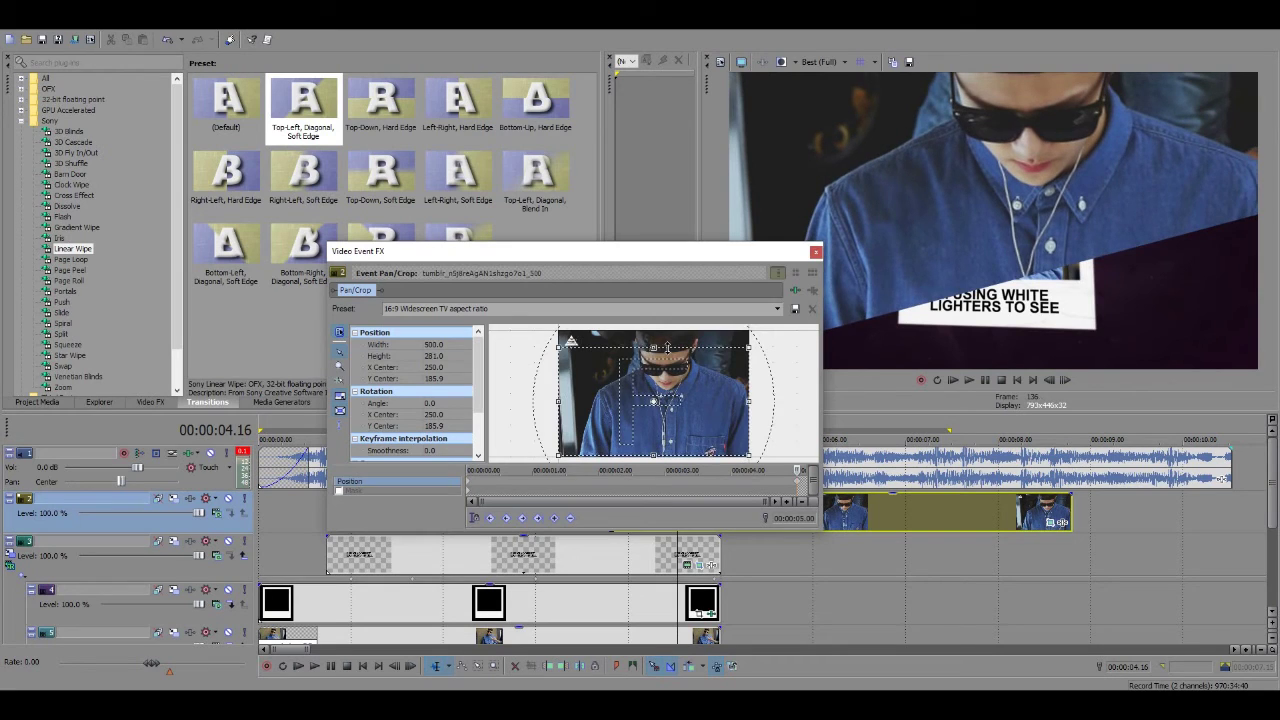
pyautogui.click(816, 253)
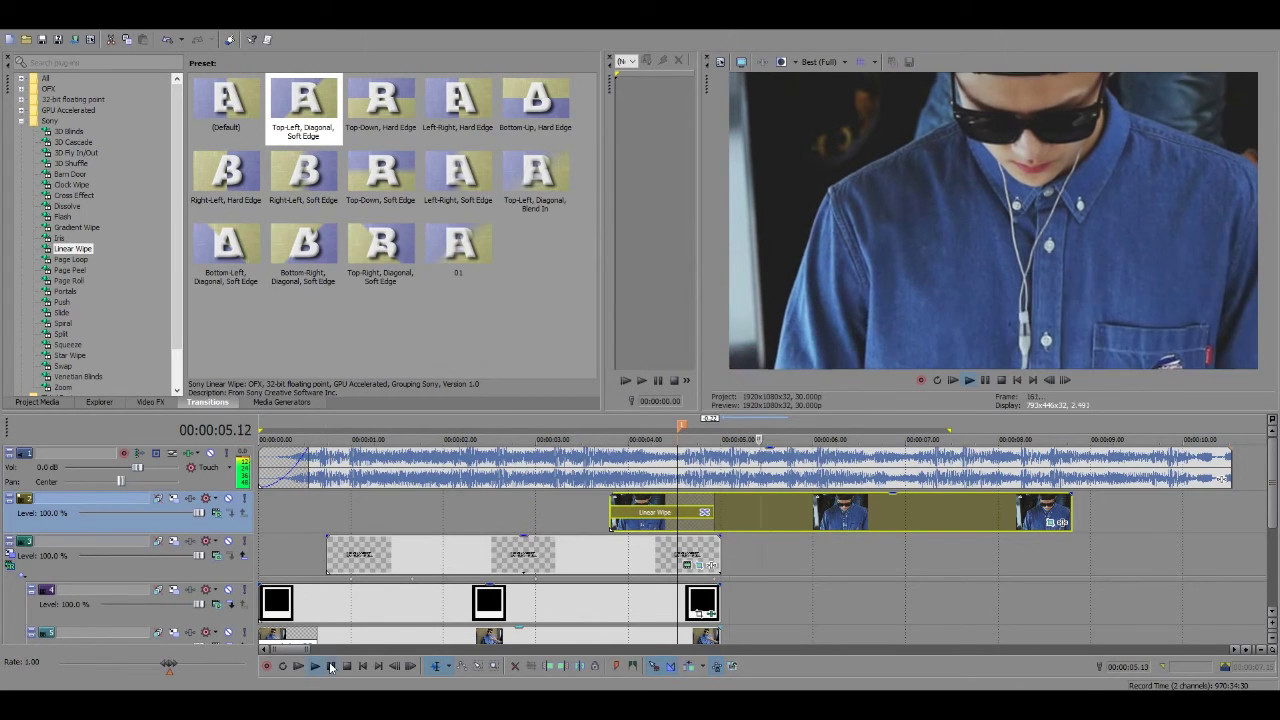
# Step: Shorten the second photo's clip and add a fade-out at its end
pyautogui.click(330, 668)
pyautogui.click(1050, 523)
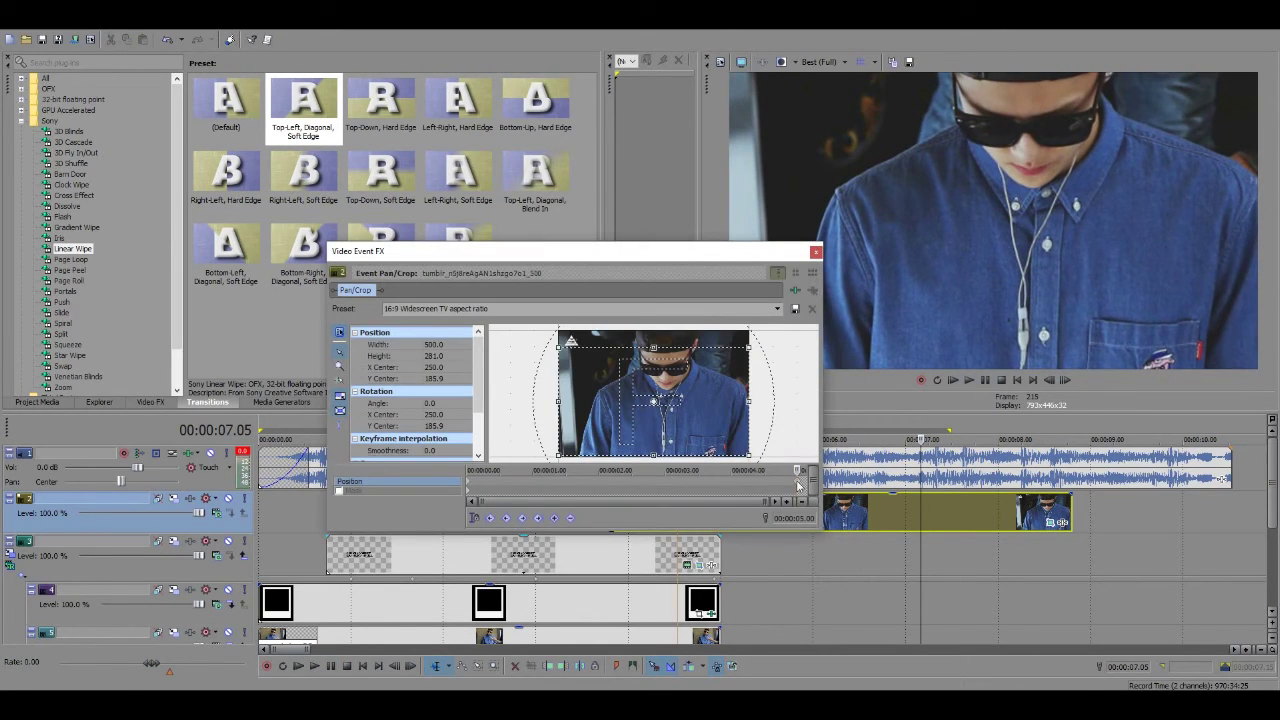
pyautogui.moveTo(1070, 517); pyautogui.dragTo(895, 497)
pyautogui.moveTo(895, 497); pyautogui.dragTo(882, 497)
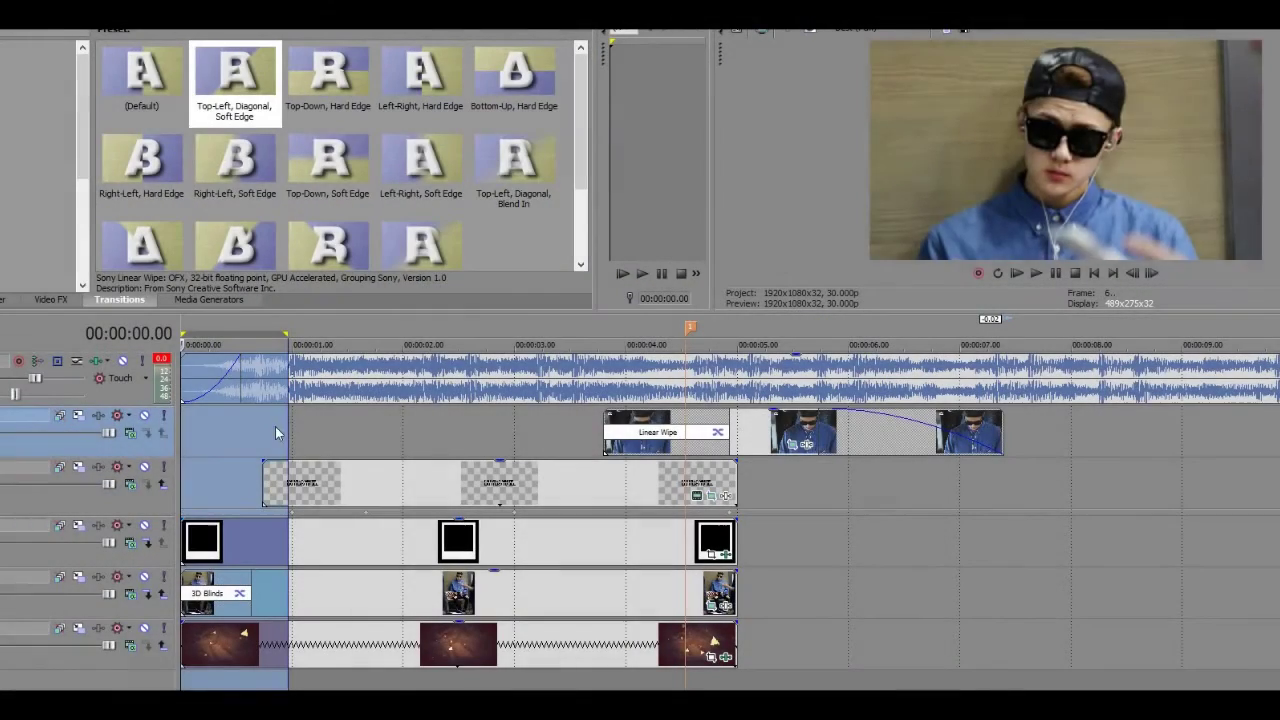
# Step: Reframe the first photo's opening pan/crop keyframe to 951.9 wide by 535.0 high with Y center 238.3
pyautogui.moveTo(288, 416); pyautogui.dragTo(291, 414)
pyautogui.click(292, 415)
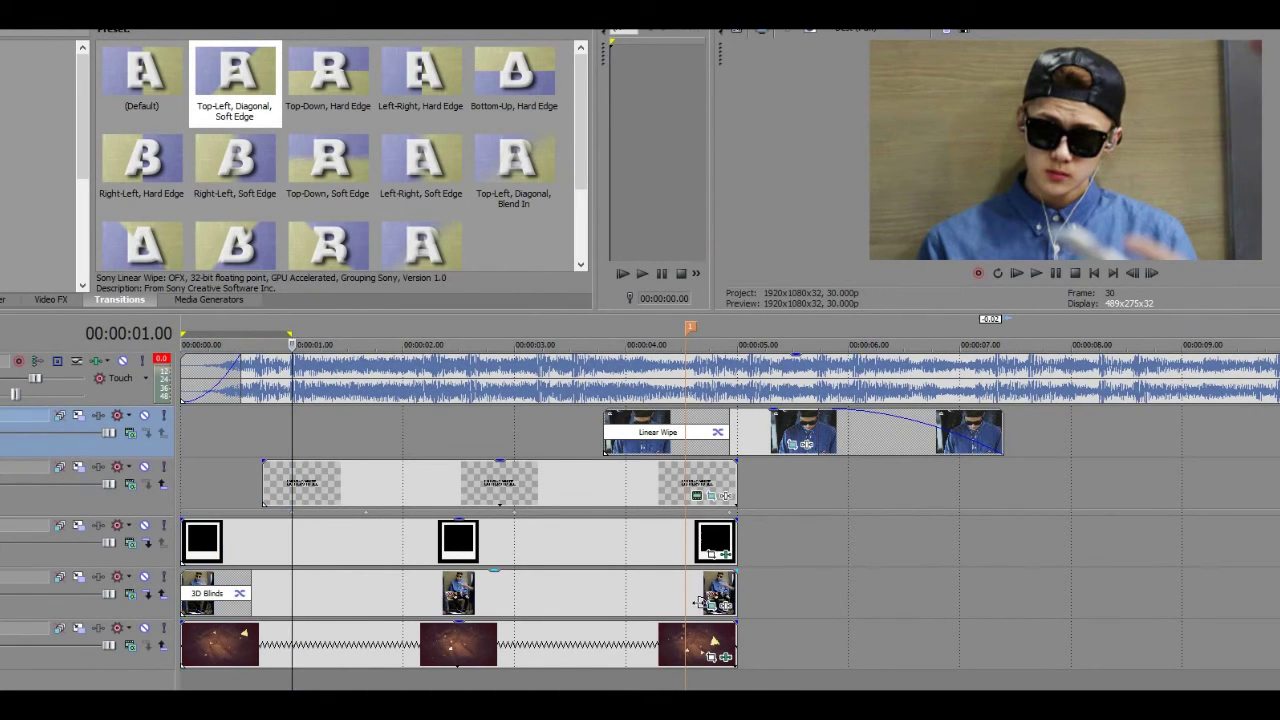
pyautogui.click(712, 605)
pyautogui.moveTo(430, 540); pyautogui.dragTo(393, 530)
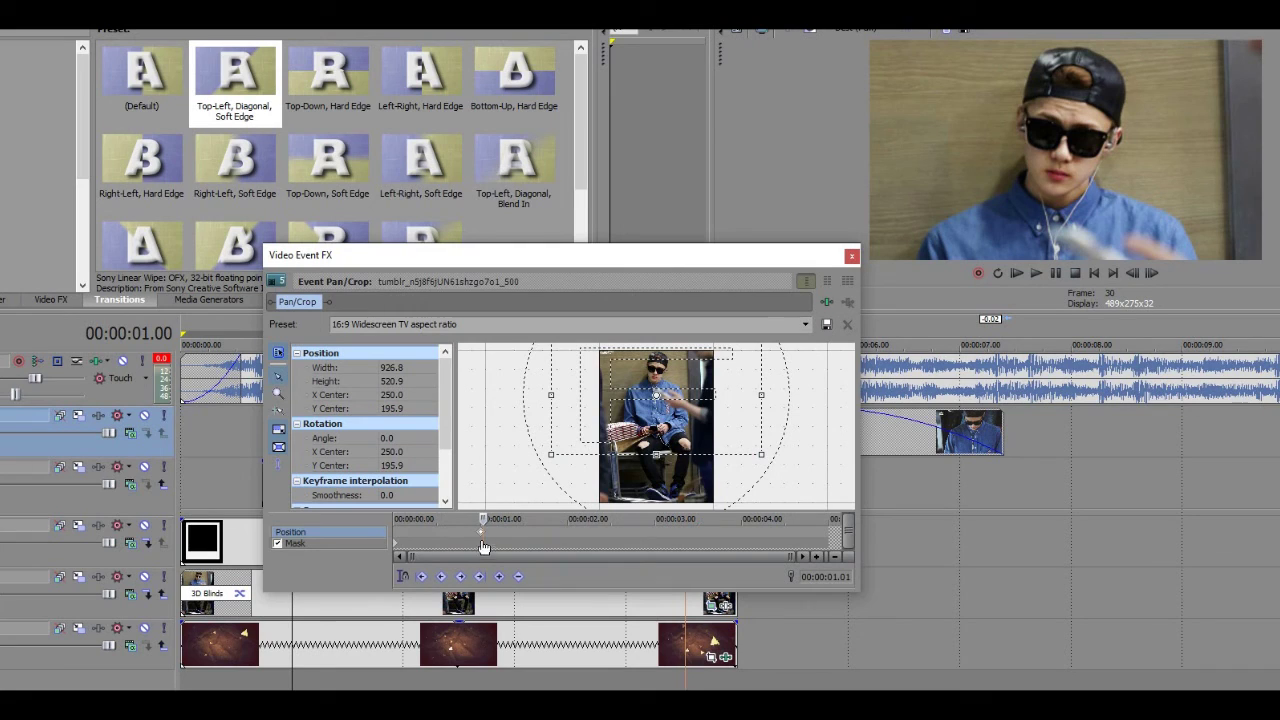
pyautogui.click(251, 704)
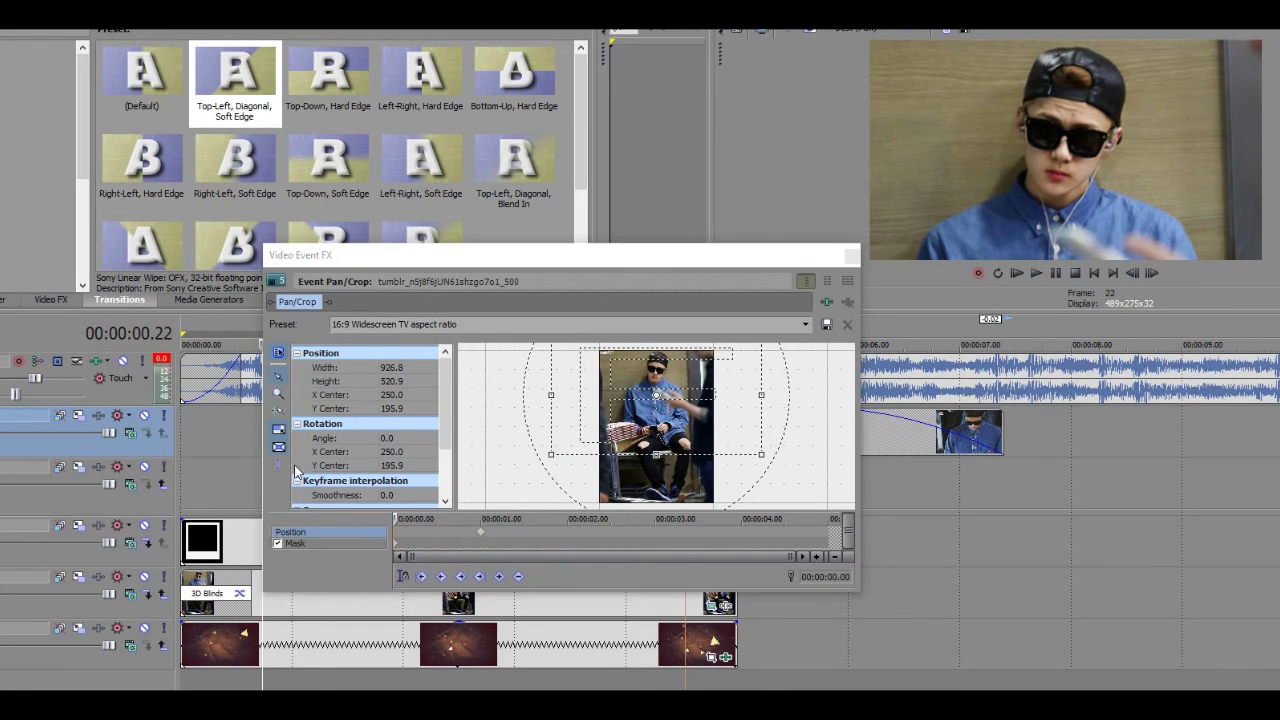
pyautogui.moveTo(620, 417); pyautogui.dragTo(651, 467)
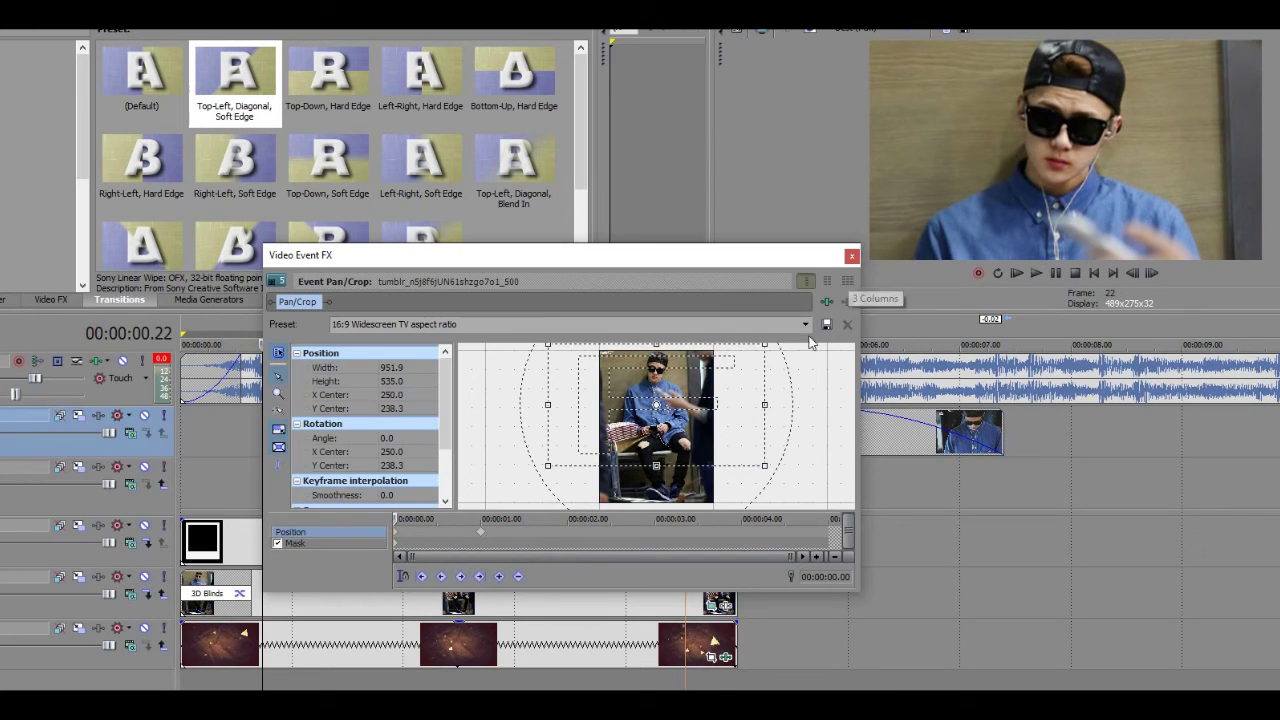
pyautogui.click(850, 252)
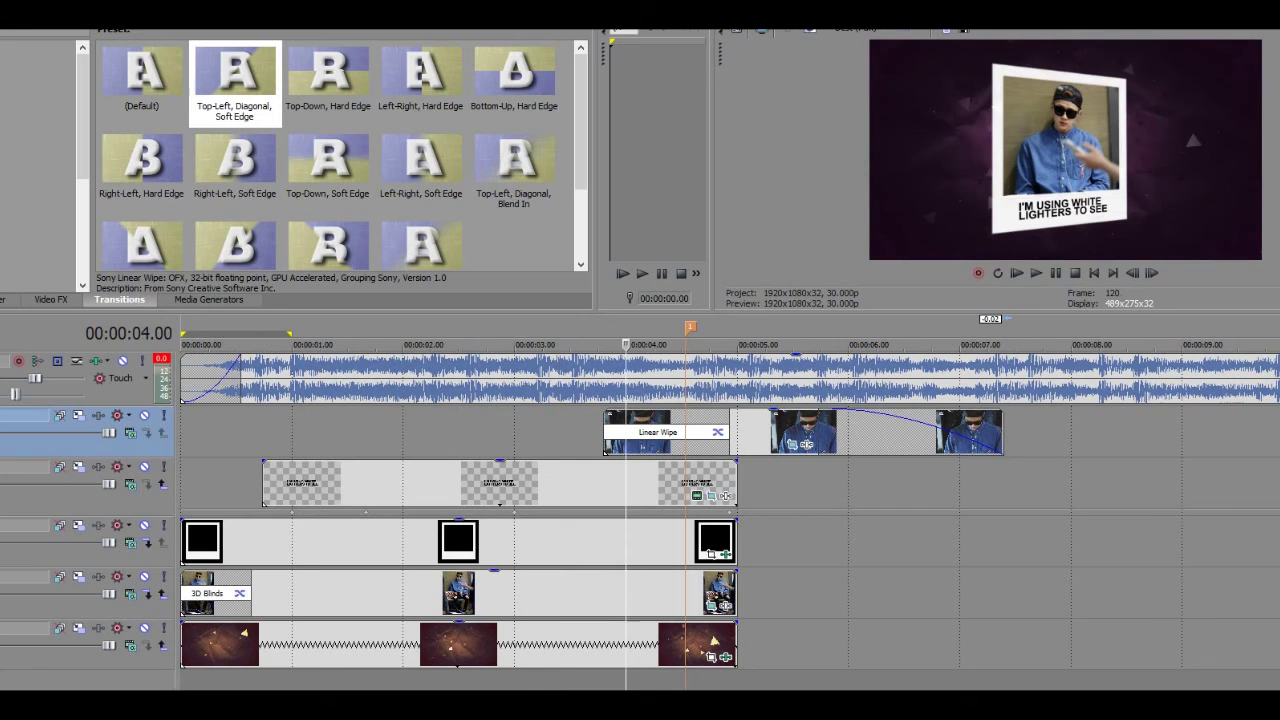
# Step: Play back the wipe, trim about 21 frames off the second photo's end and adjust its fade-out to about 00:00:01.11
pyautogui.press('space')
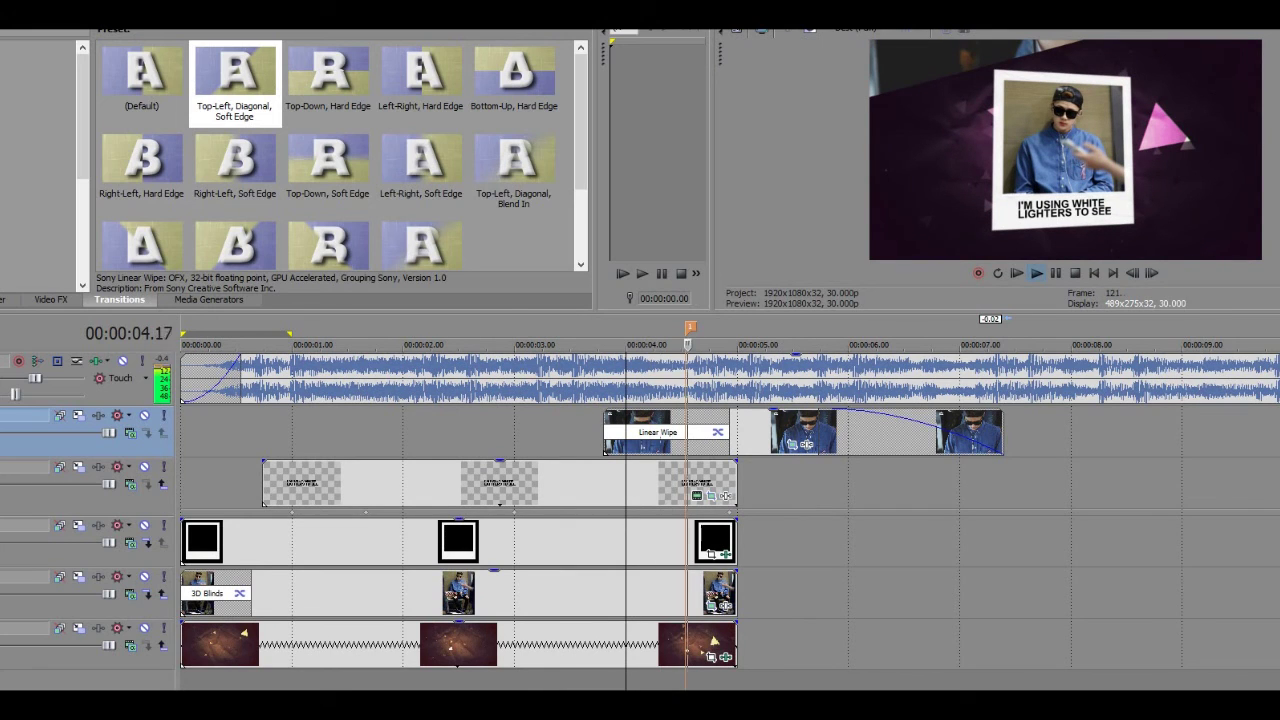
pyautogui.press('space')
pyautogui.moveTo(821, 442); pyautogui.dragTo(892, 446)
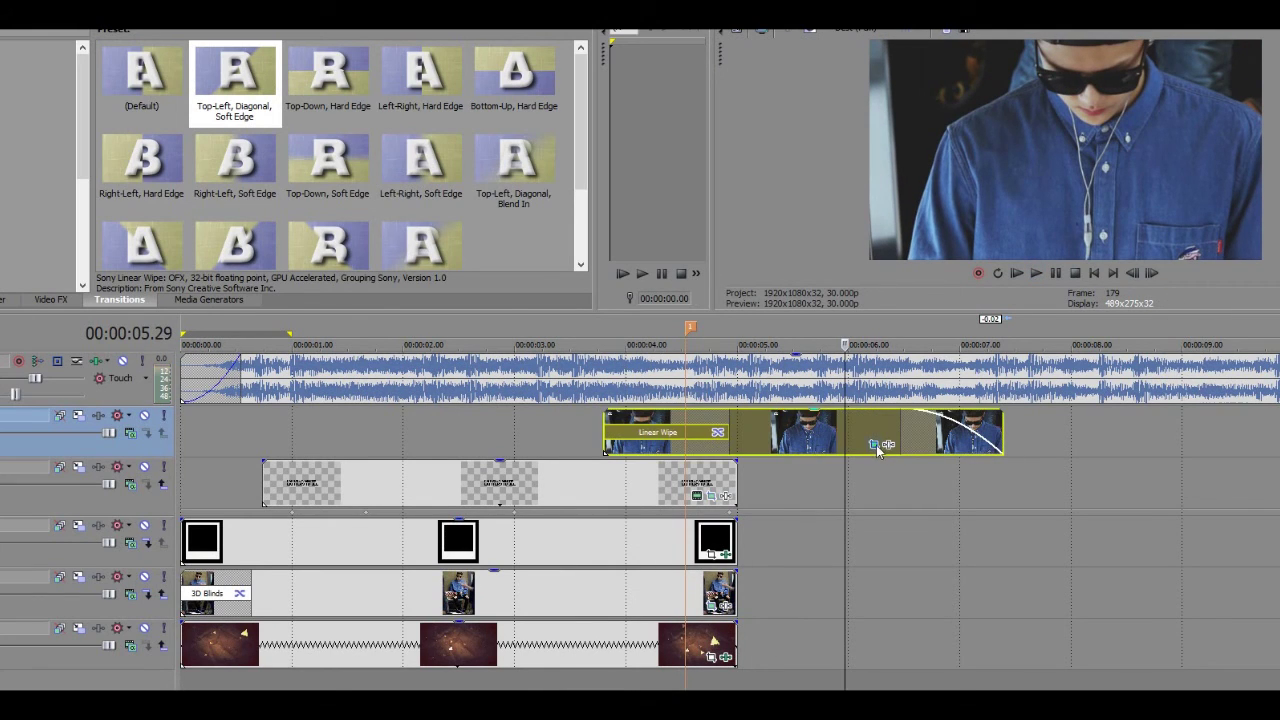
pyautogui.click(849, 444)
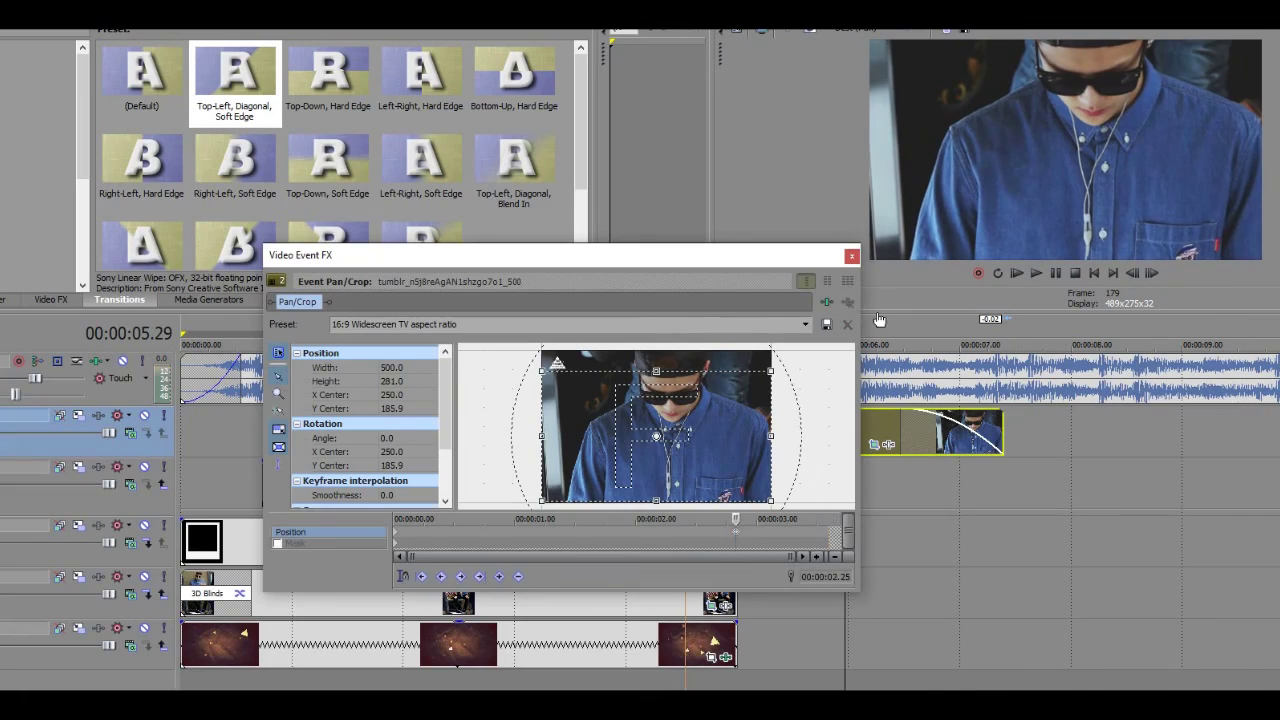
pyautogui.click(852, 255)
pyautogui.moveTo(1002, 440); pyautogui.dragTo(940, 440)
pyautogui.moveTo(826, 411); pyautogui.dragTo(744, 411)
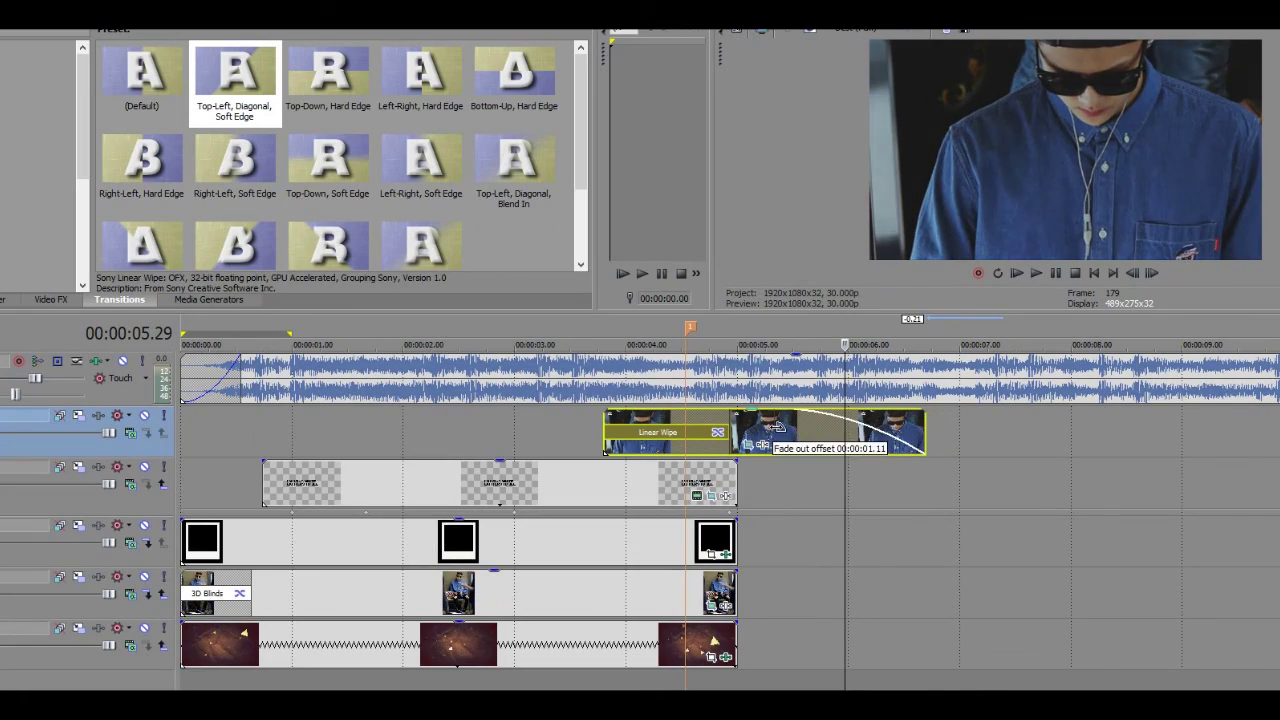